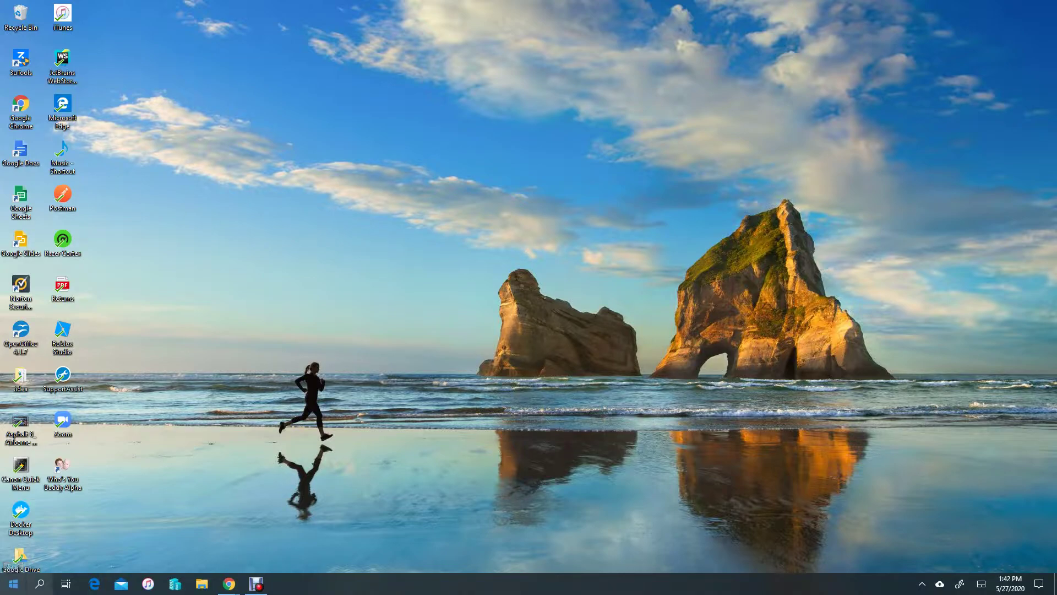
Show the welcome presentation in Chrome in full-screen mode and return to the normal browser view
mouse_move(229, 583)
left_click(284, 529)
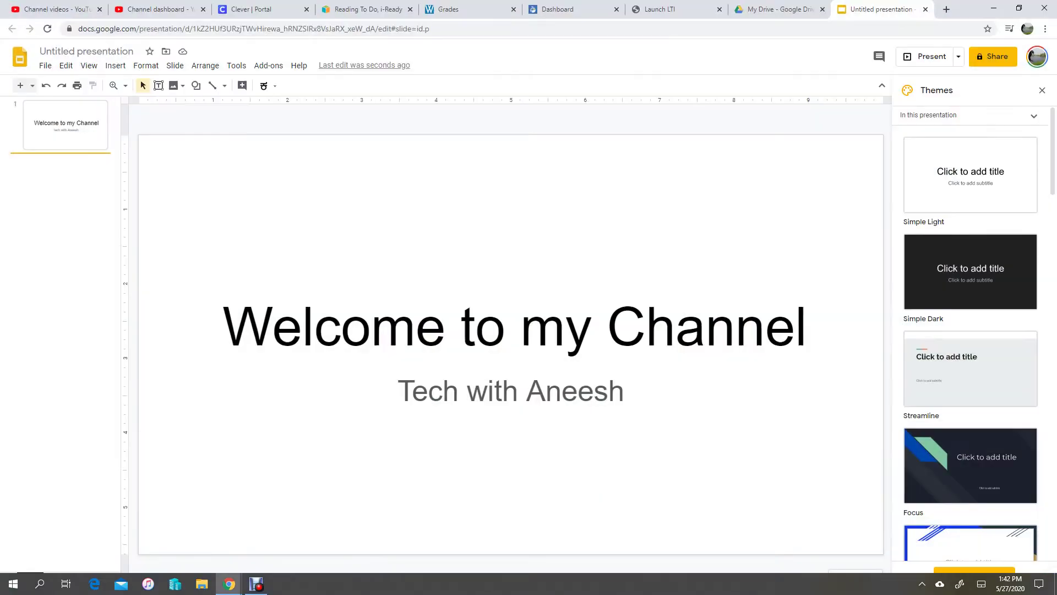
left_click(1045, 29)
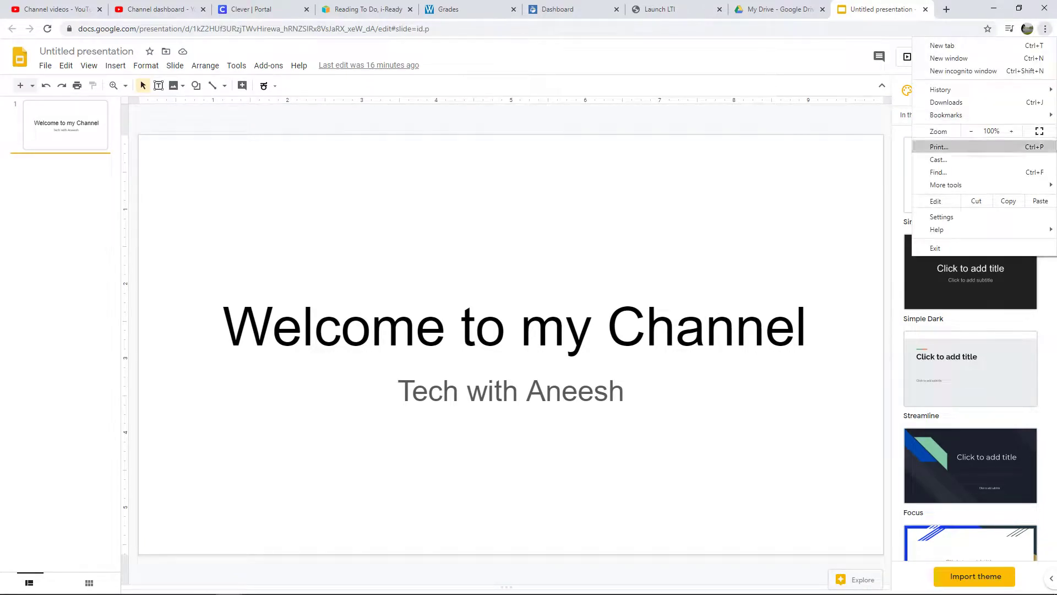
left_click(1040, 131)
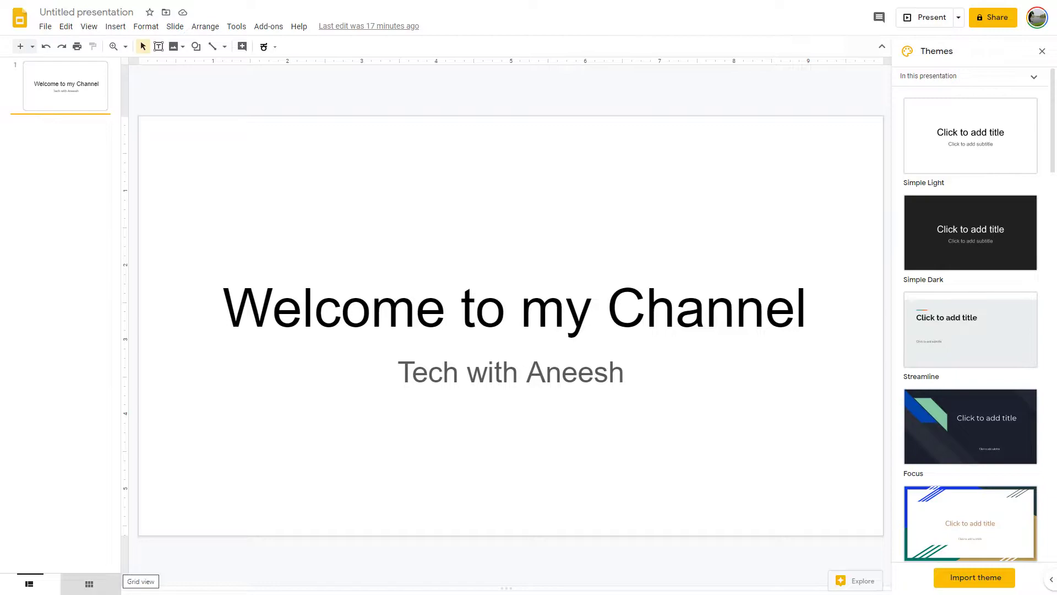
left_click(528, 37)
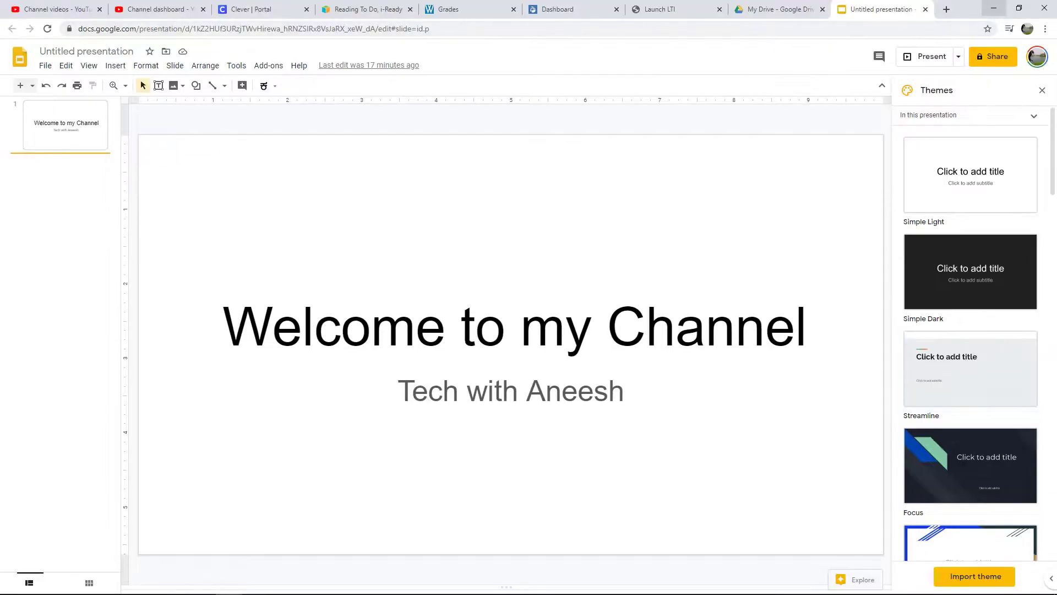
Minimize the browser and switch to the Debut Screen and Video Recorder window
left_click(993, 8)
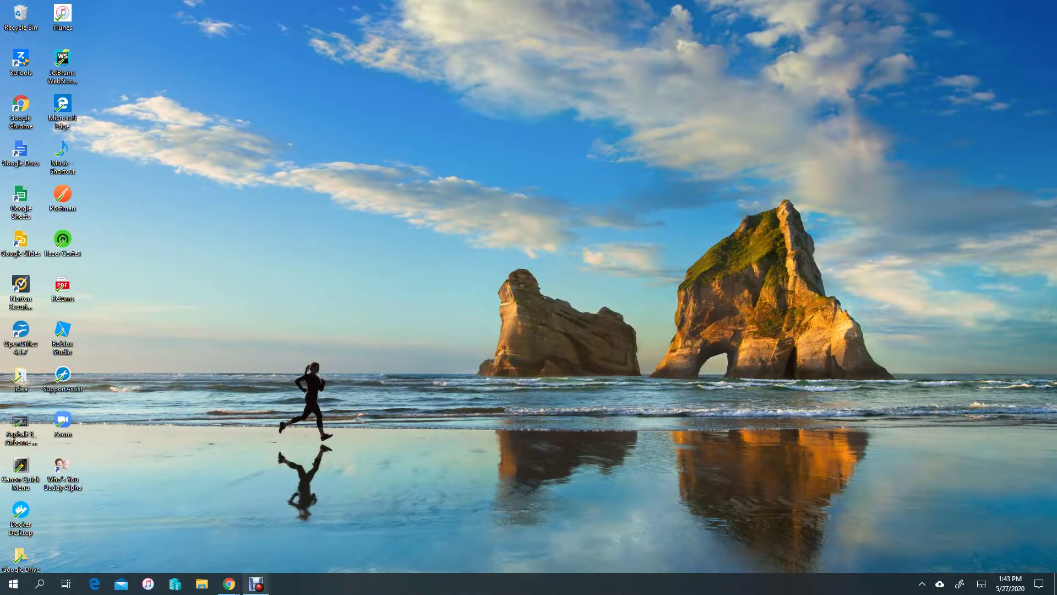
left_click(256, 583)
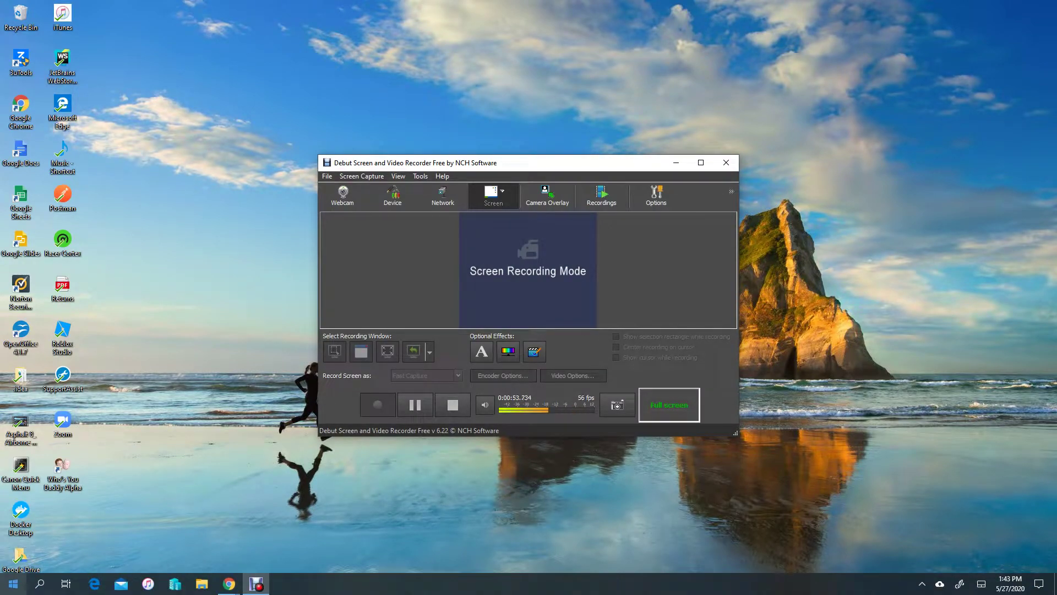
Switch to the Microsoft Store, search for Debut and open the Debut Screen and Video Recorder Free product page
left_click(13, 583)
left_click(14, 68)
scroll(407, 282, "down", 10)
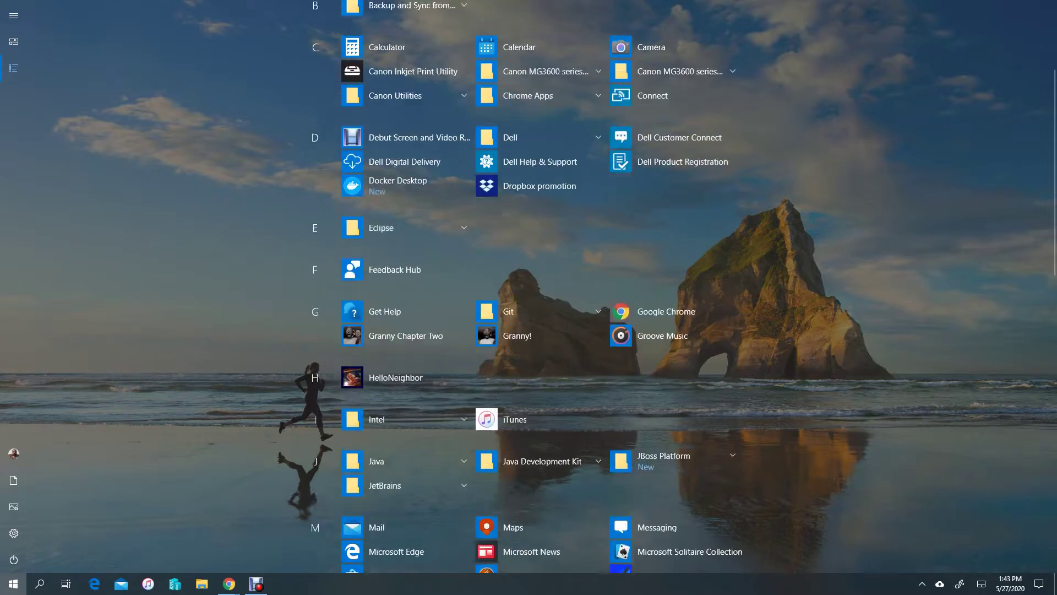
left_click(397, 331)
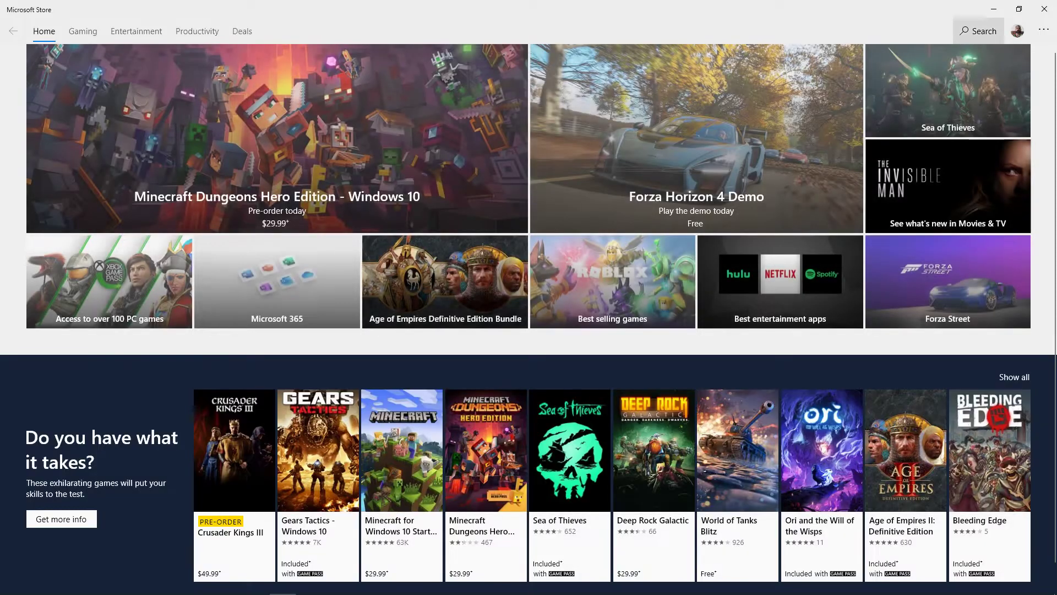
left_click(978, 31)
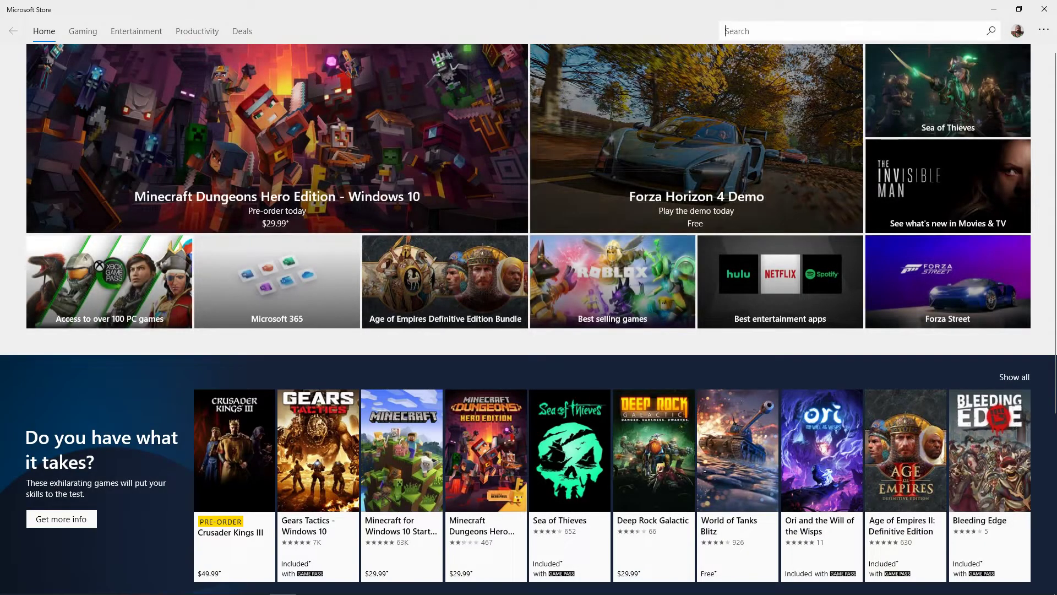
type("Debut")
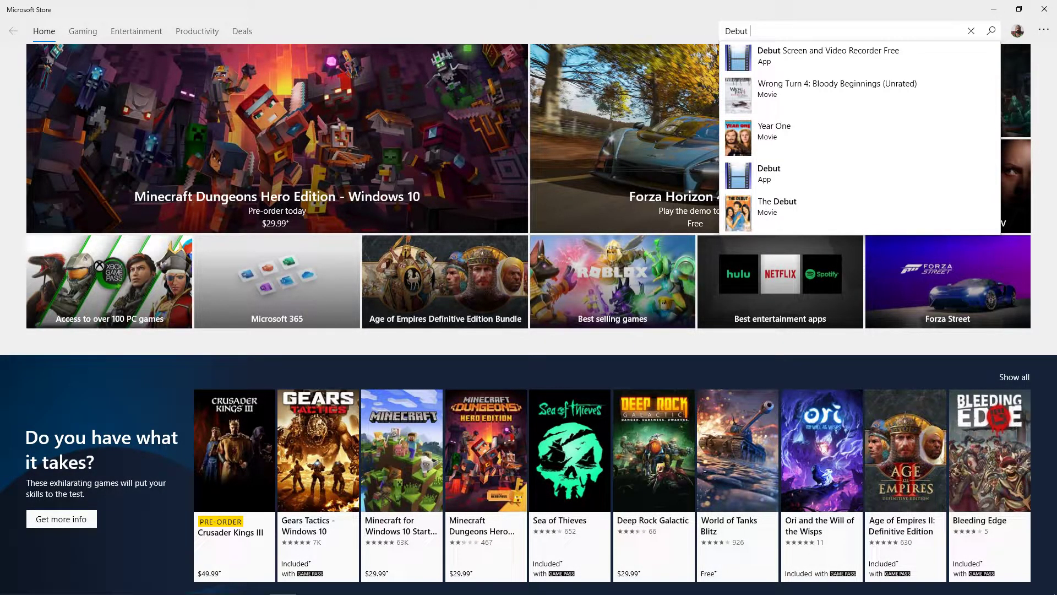
key("Down")
key("Return")
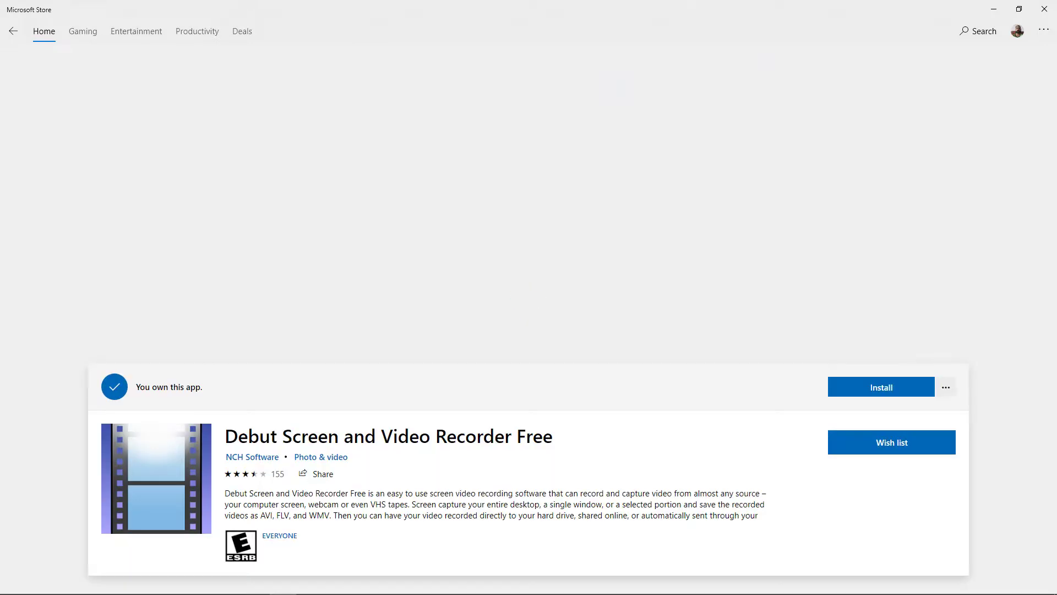
Review the description, screenshots and features on the Debut product page and close the Microsoft Store
scroll(529, 319, "down", 2)
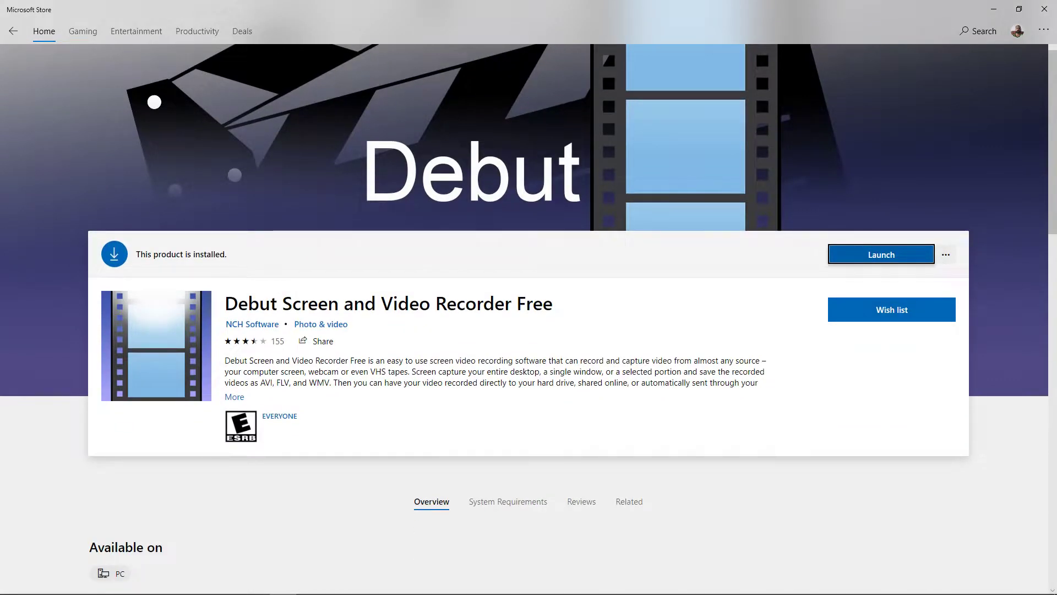
scroll(529, 297, "down", 10)
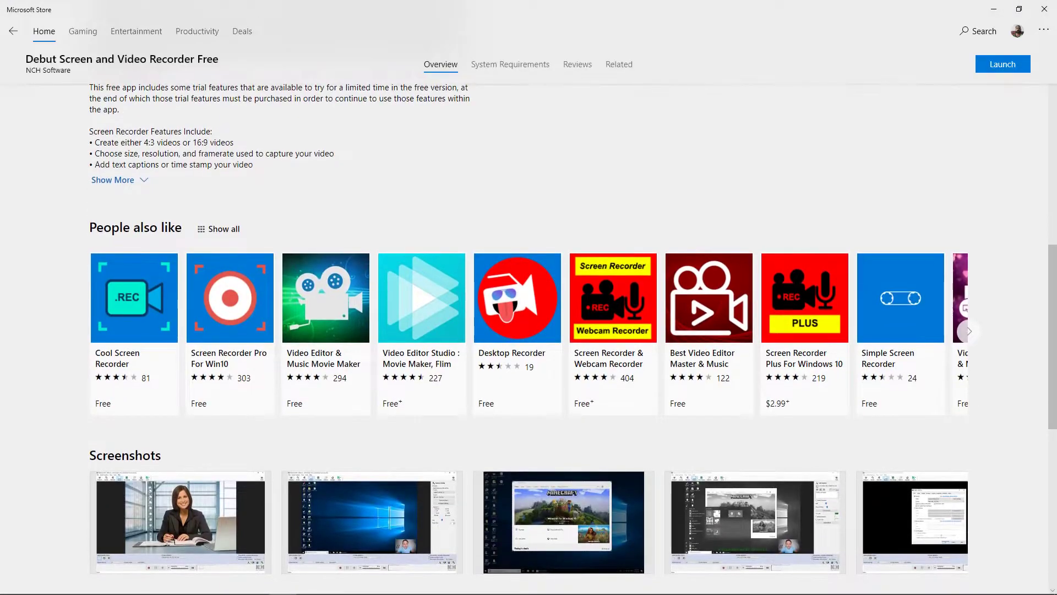
scroll(528, 298, "down", 3)
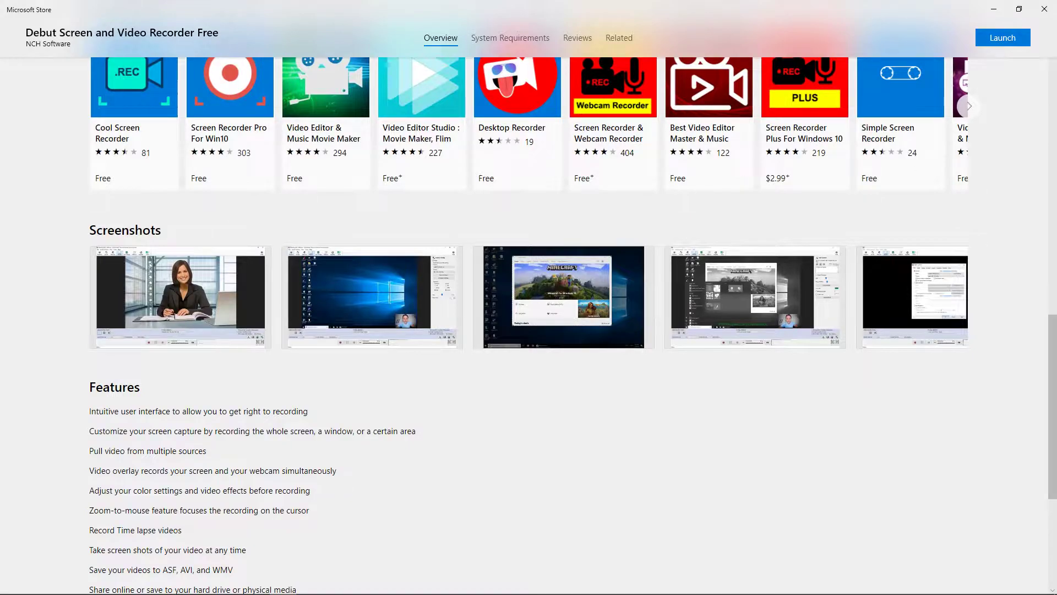
scroll(529, 297, "up", 1)
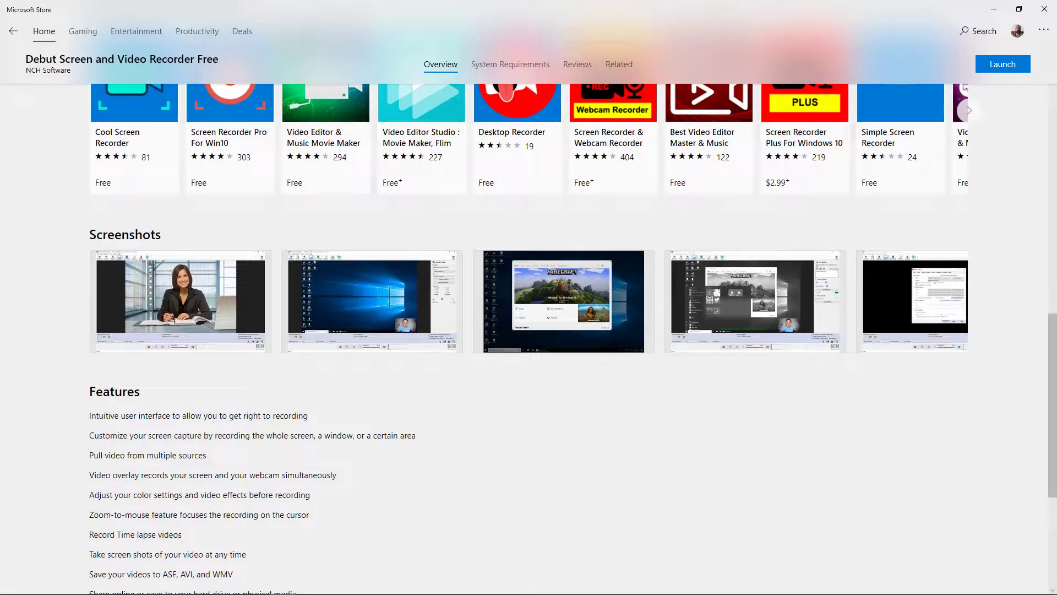
scroll(528, 297, "up", 3)
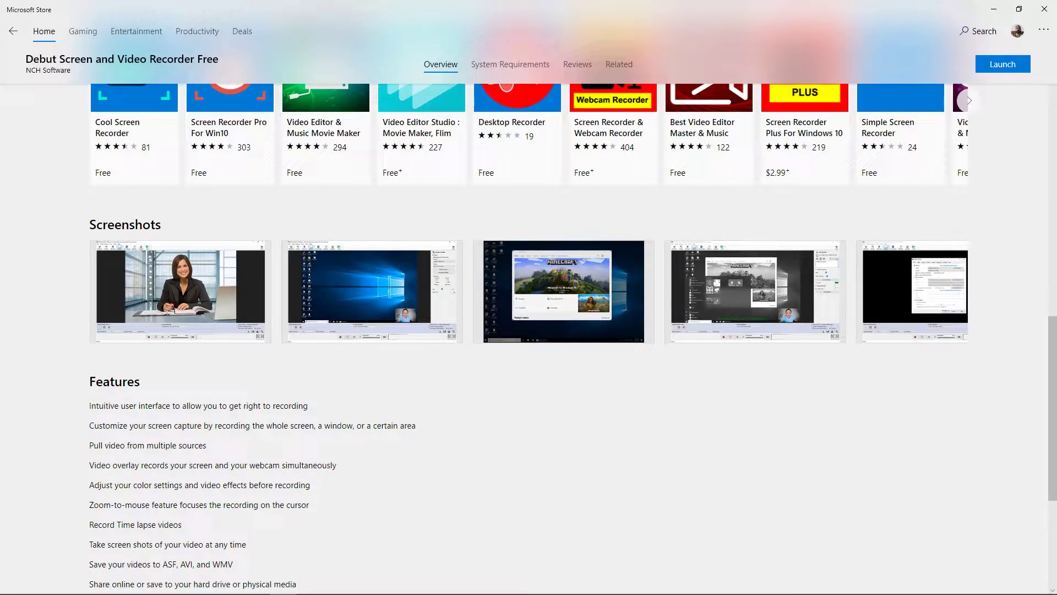
left_click(1044, 9)
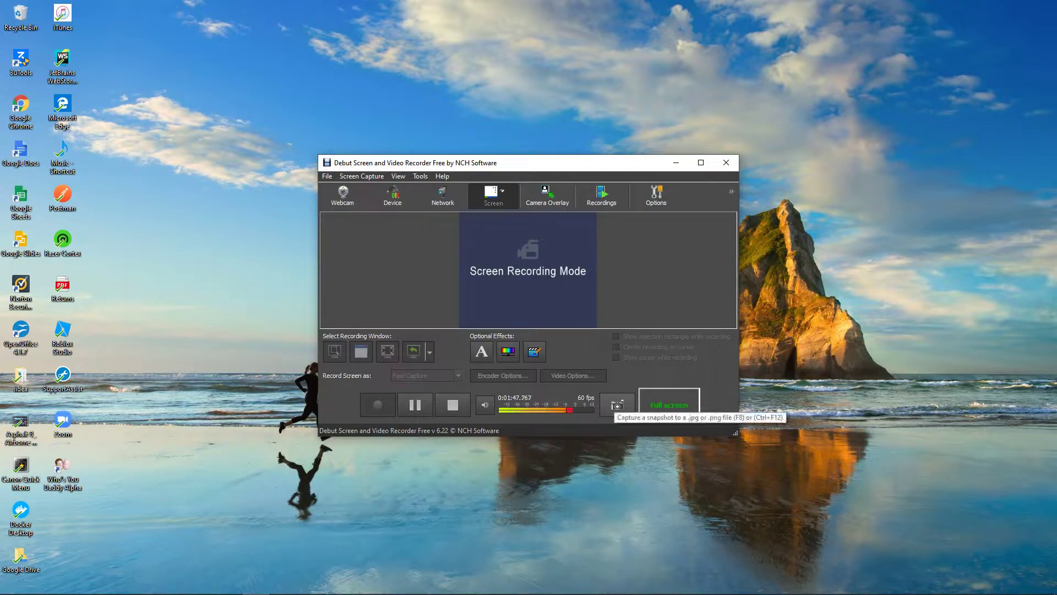
Capture a snapshot of the full screen with Debut and keep the recorder window in front
left_click(617, 405)
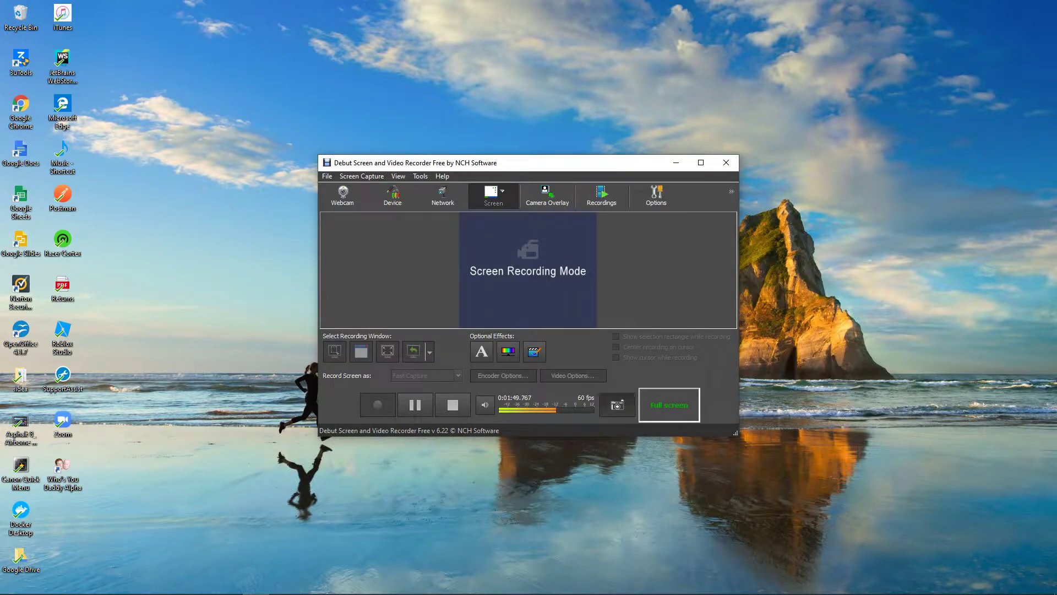
key("super+d")
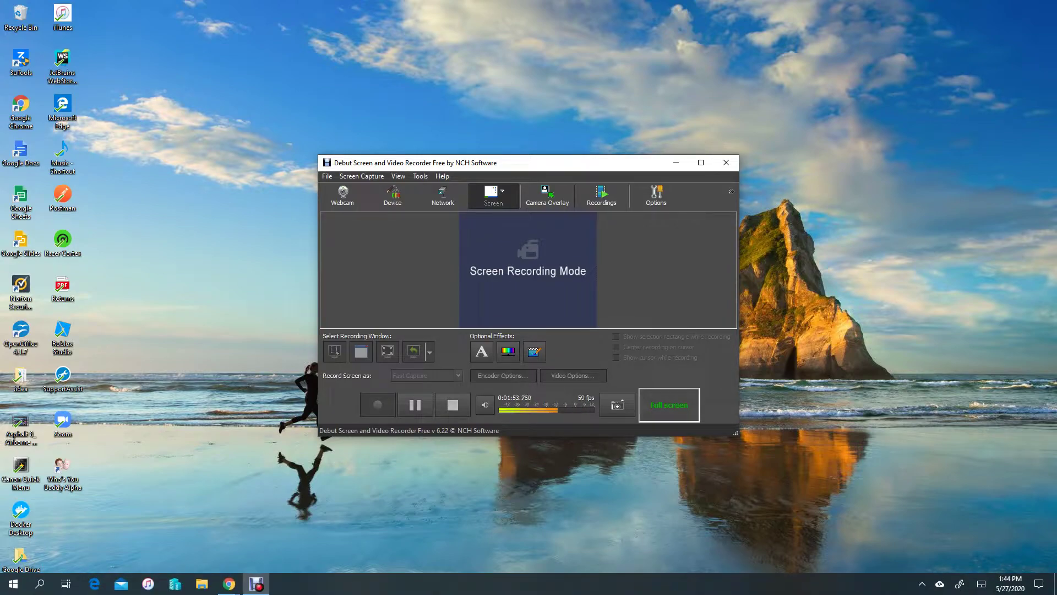
mouse_move(256, 583)
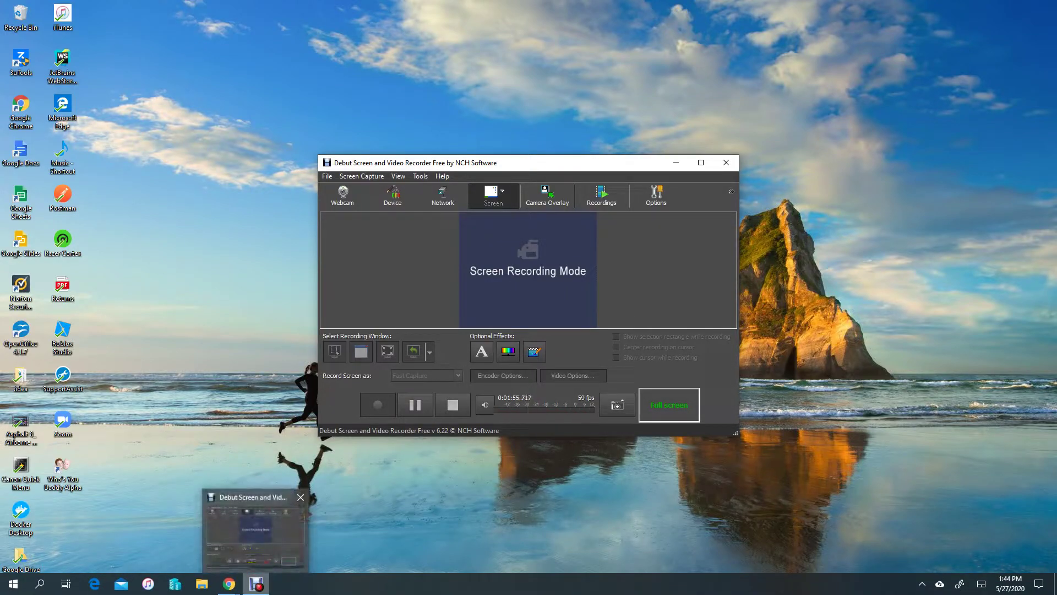
left_click(255, 531)
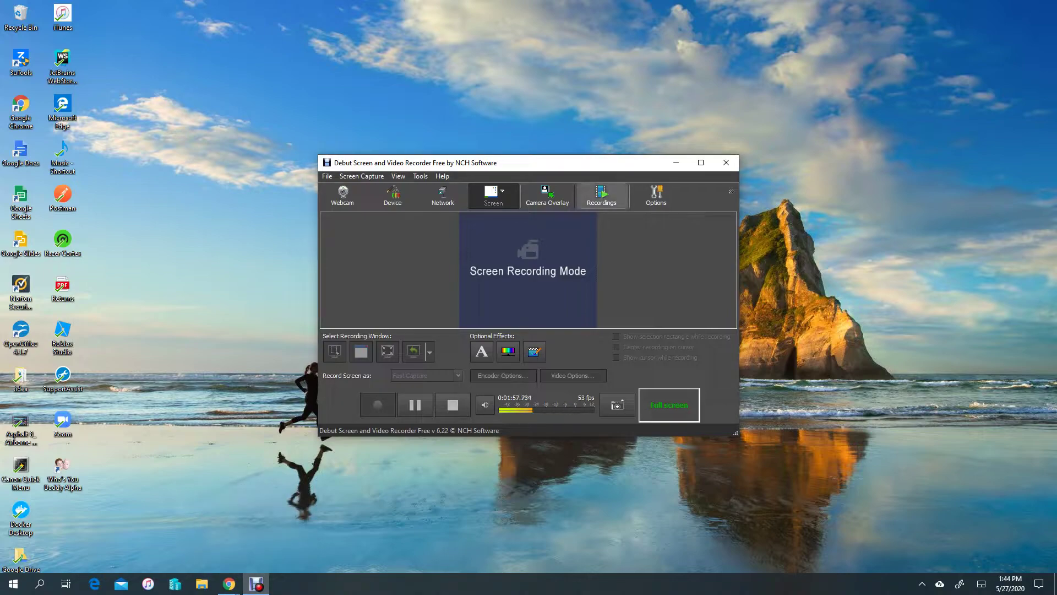
In File Explorer, go to the Debut folder inside Pictures and open the Untitled 1 snapshot in Photos
left_click(202, 583)
left_click(202, 583)
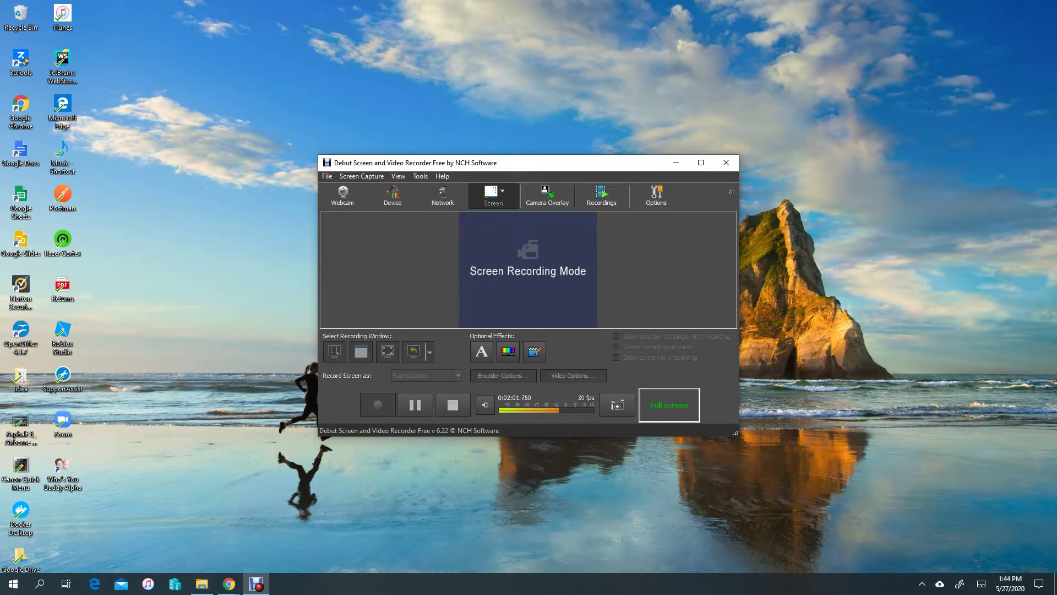
left_click(202, 584)
key("super+e")
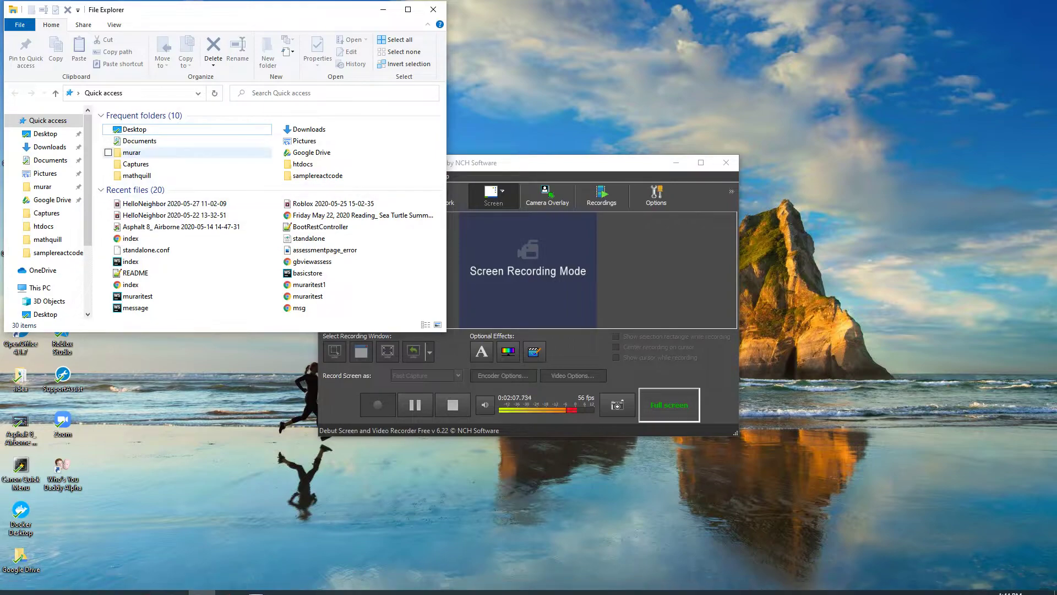
scroll(47, 227, "down", 3)
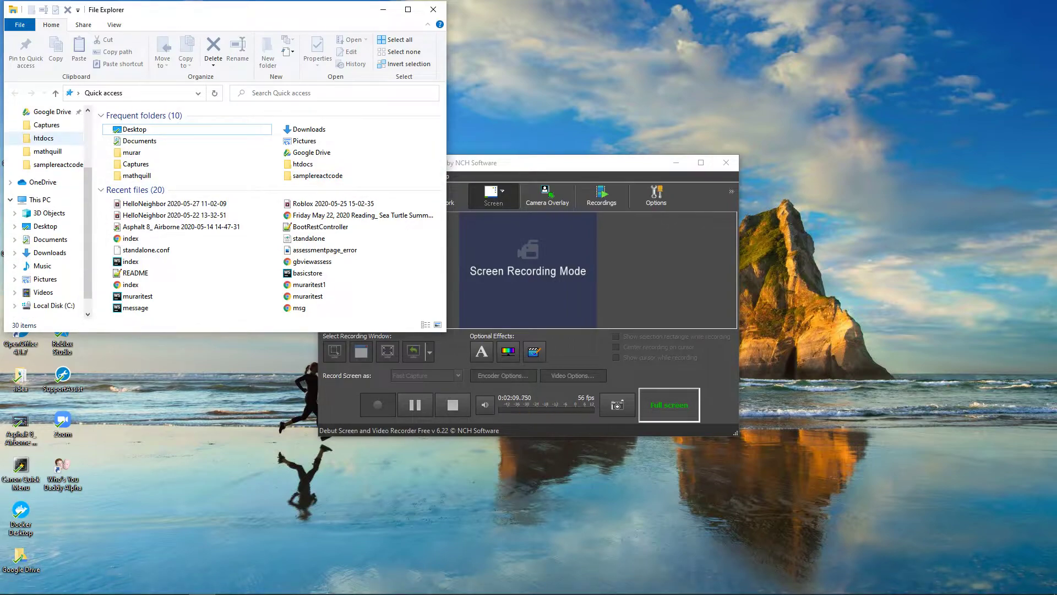
left_click(45, 279)
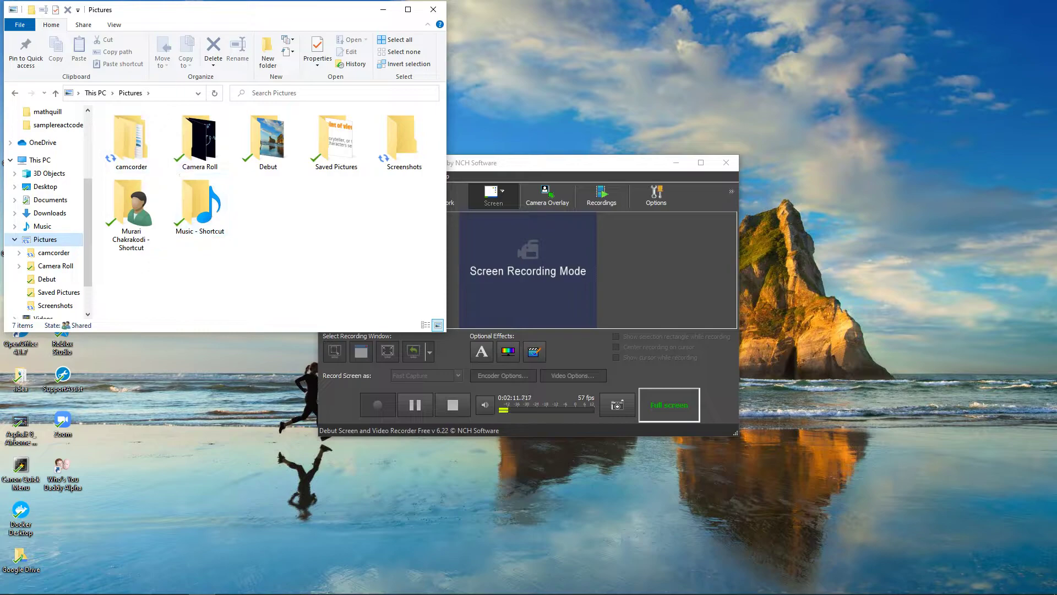
double_click(268, 141)
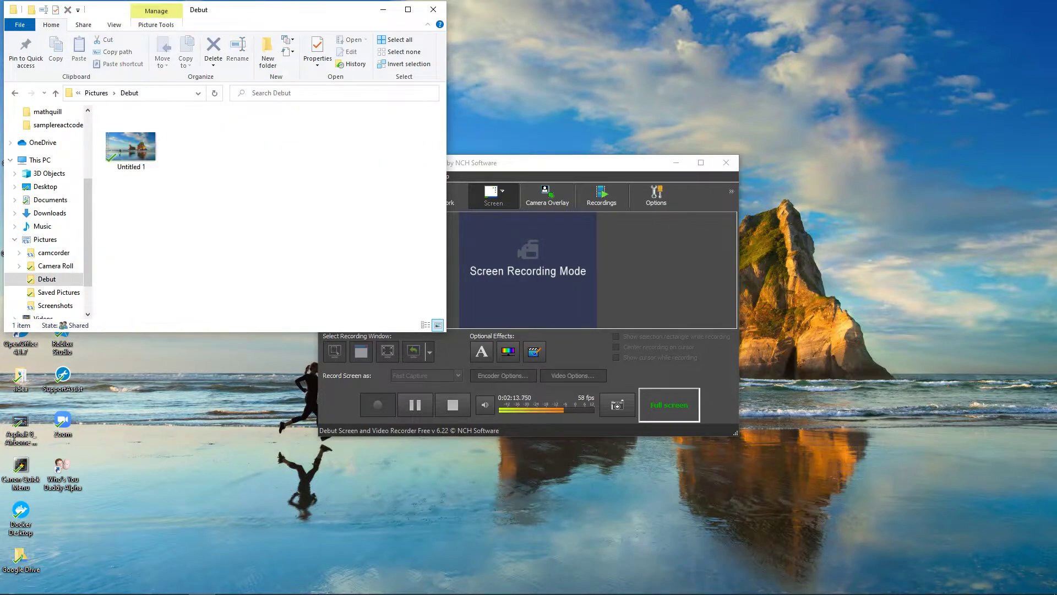
left_click_drag(163, 158, 155, 155)
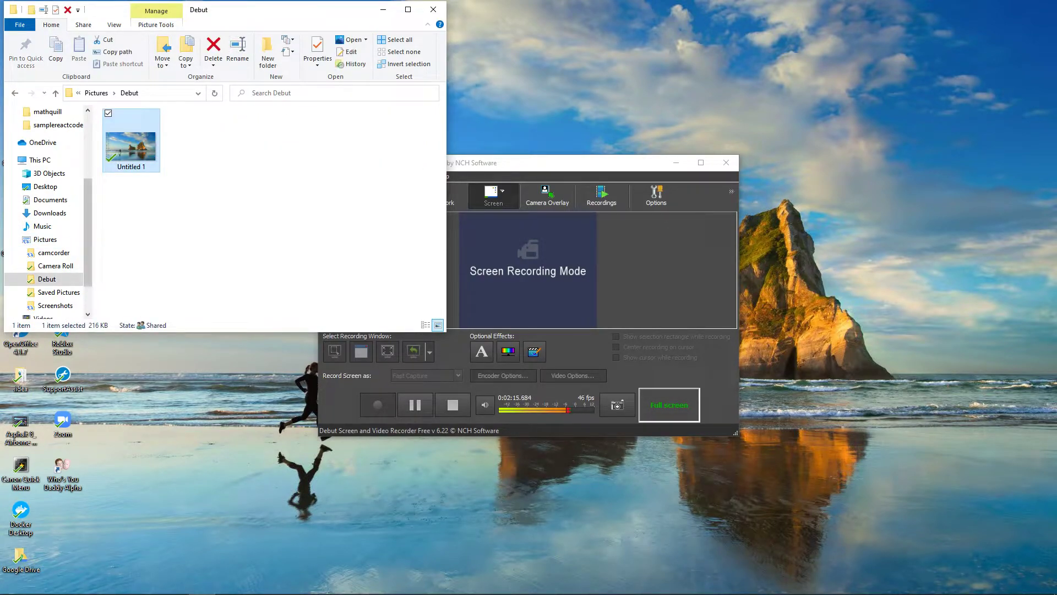
double_click(131, 147)
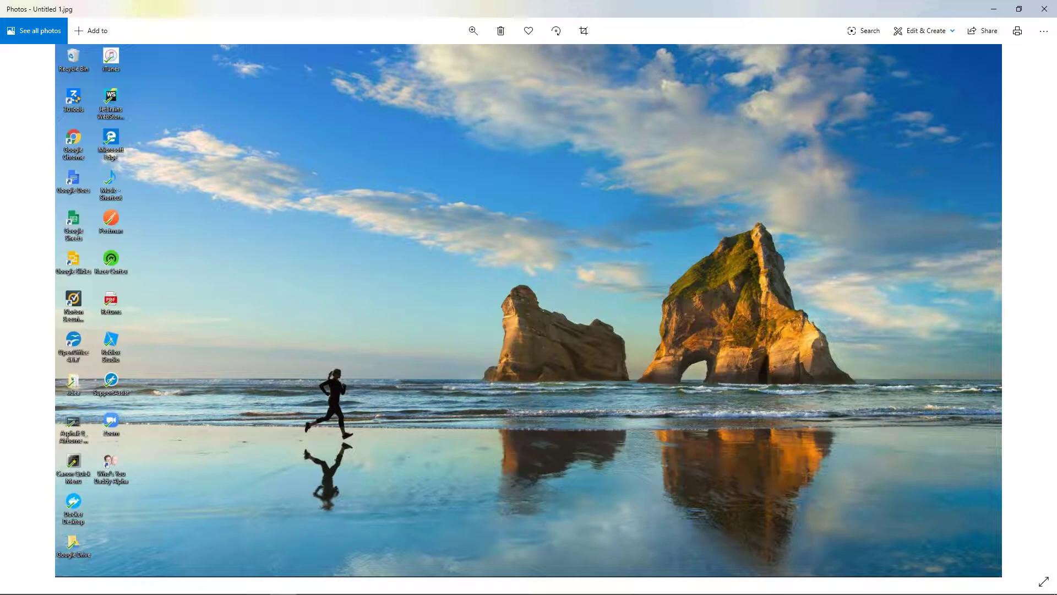
Delete the Untitled 1 snapshot and close both Photos and File Explorer
left_click(501, 31)
left_click(459, 300)
left_click(491, 331)
left_click(1044, 9)
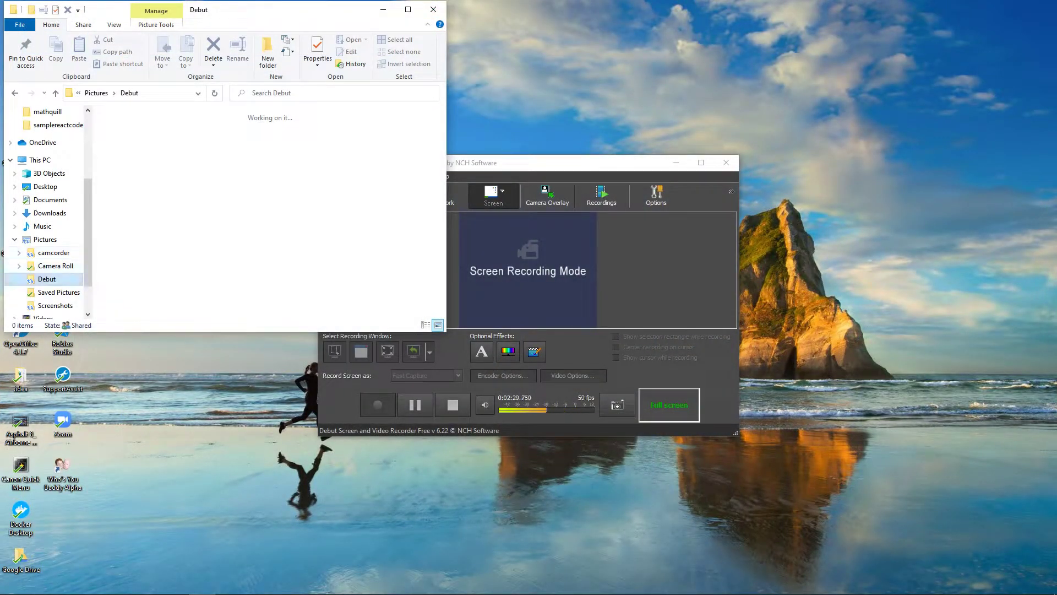
left_click(433, 9)
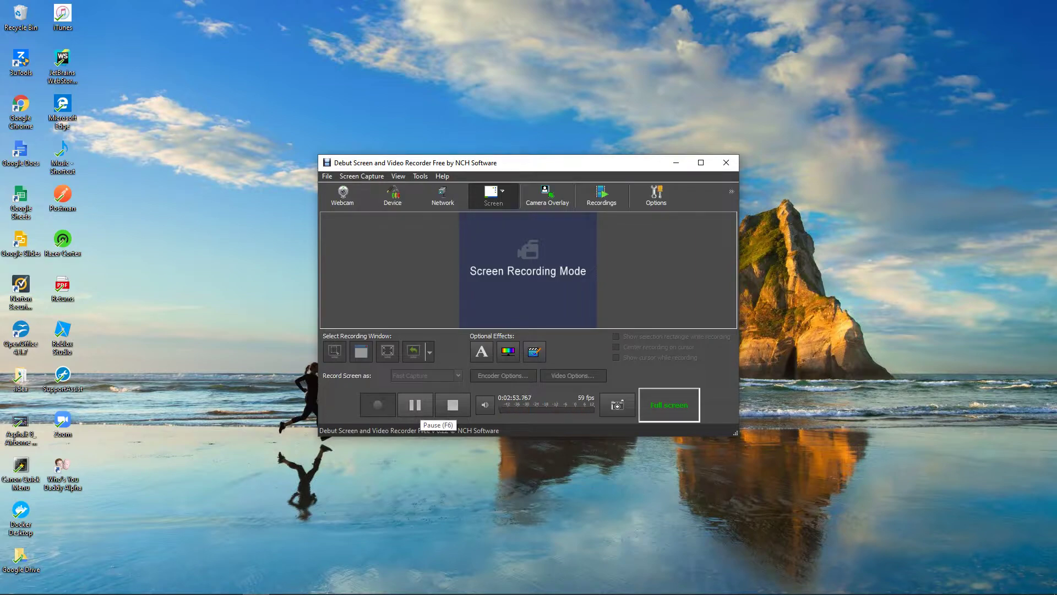
Minimize the browser with the welcome presentation and return to the Debut recorder window
left_click(415, 405)
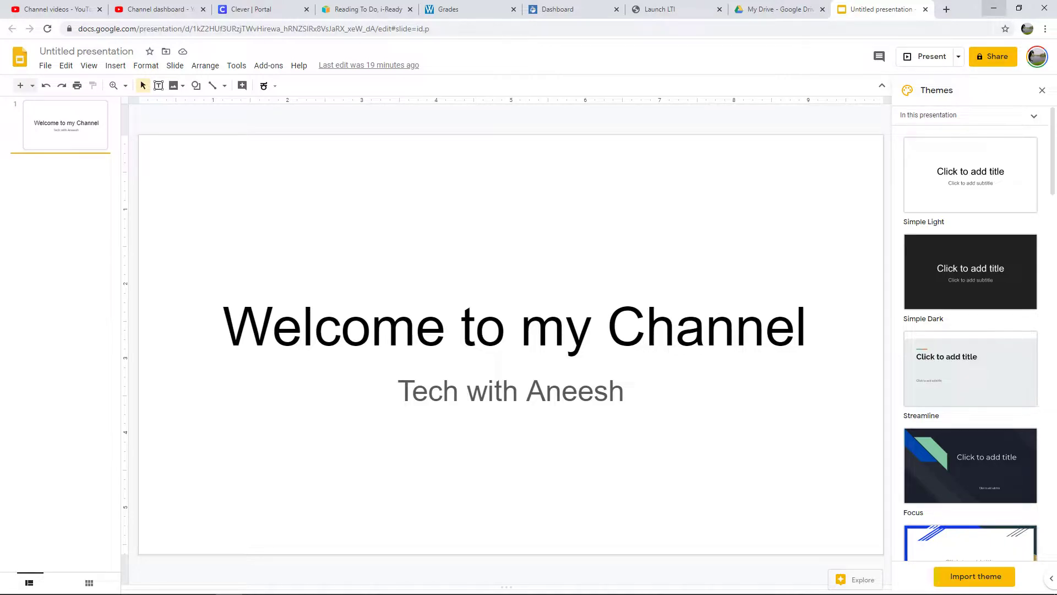
left_click(993, 8)
left_click(256, 583)
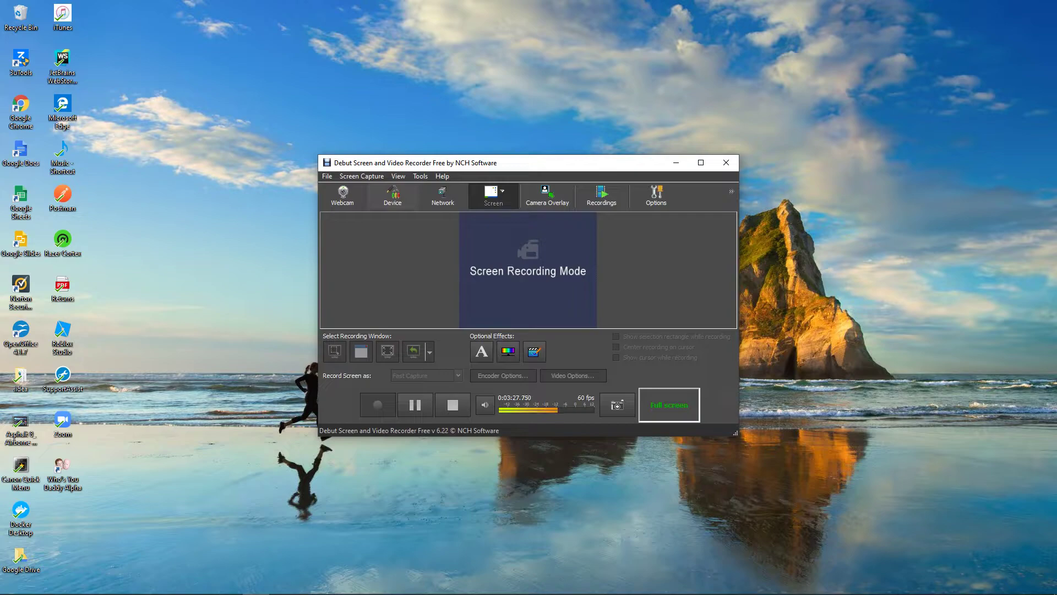
Make the Debut window slightly taller and open the recorder's Options
left_click_drag(318, 266, 416, 270)
left_click_drag(506, 437, 480, 440)
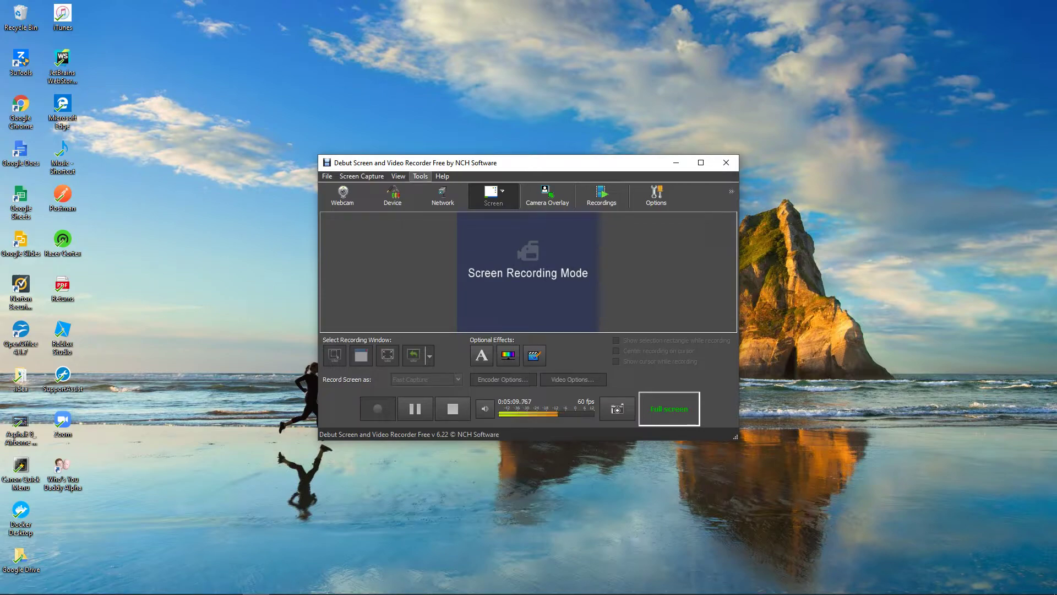
left_click(420, 176)
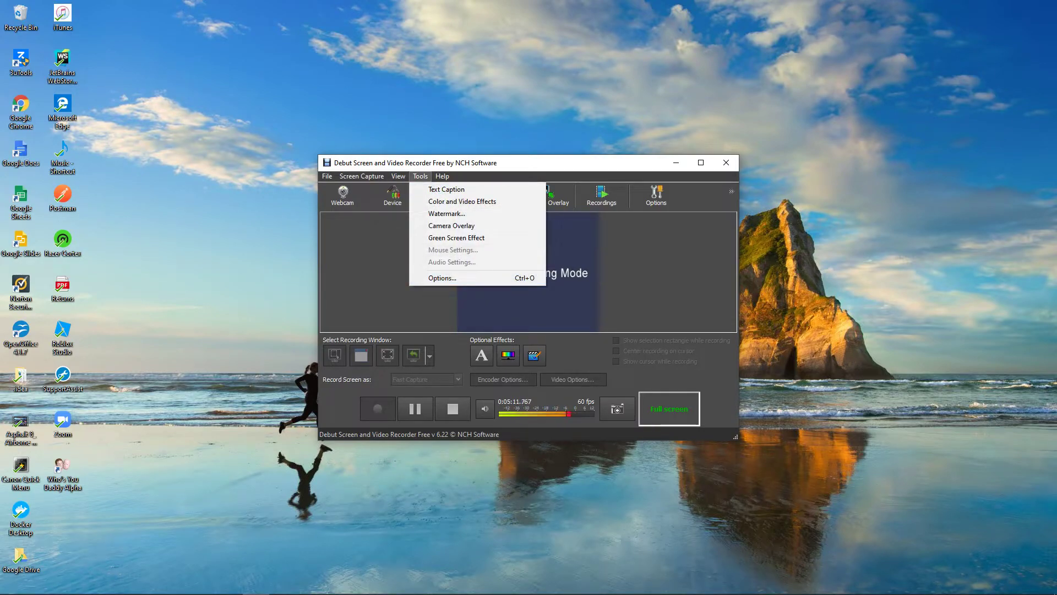
left_click(443, 278)
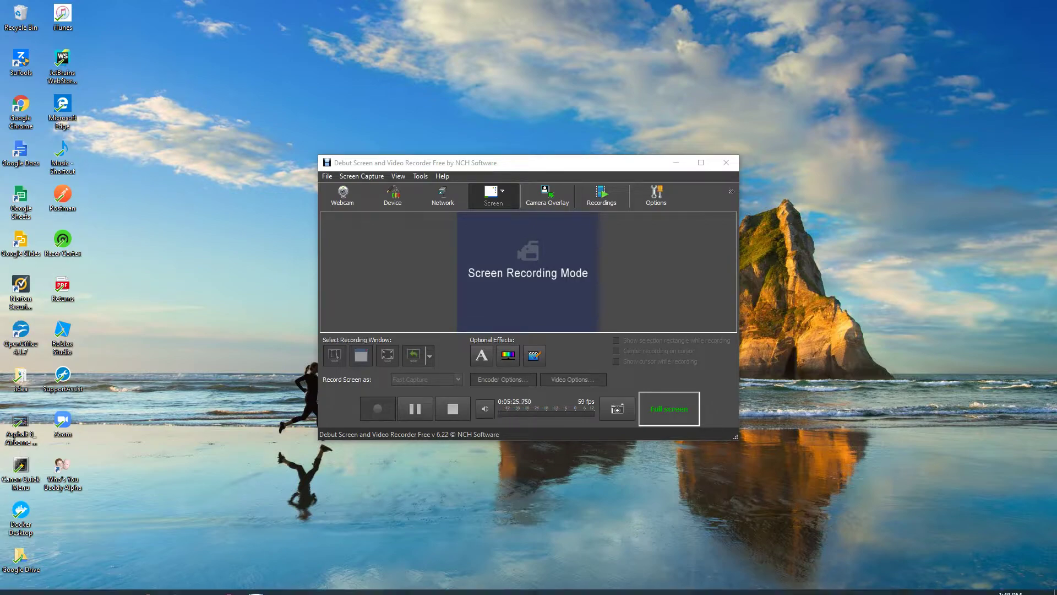
mouse_move(202, 590)
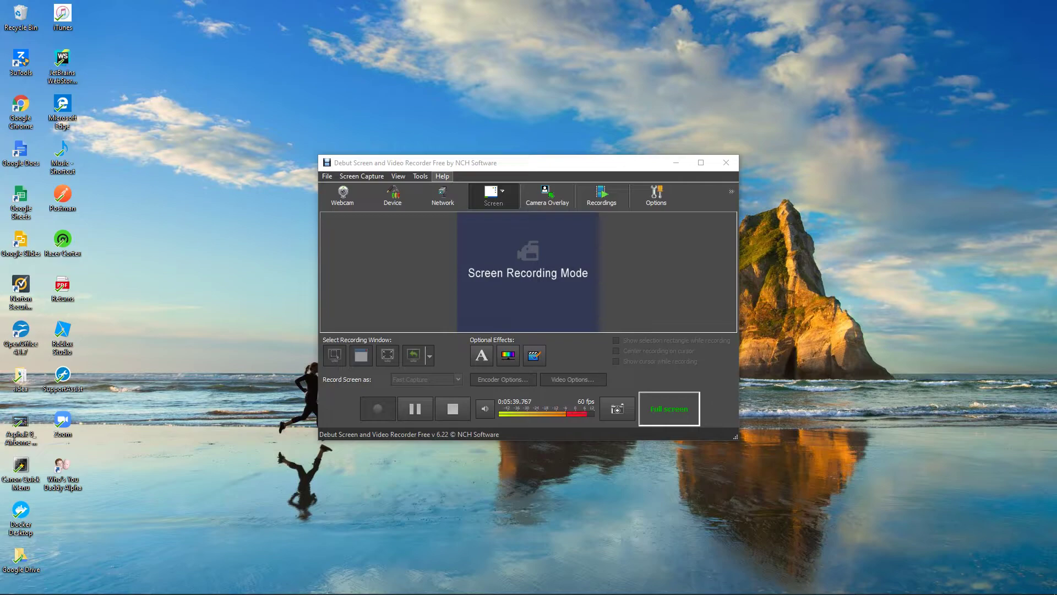
left_click(442, 176)
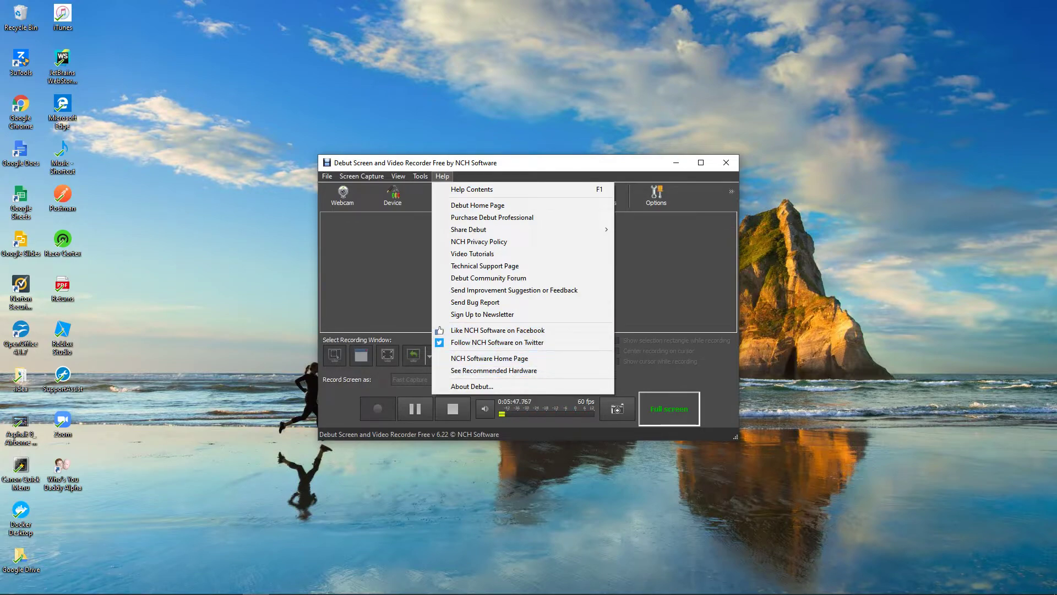
key("Escape")
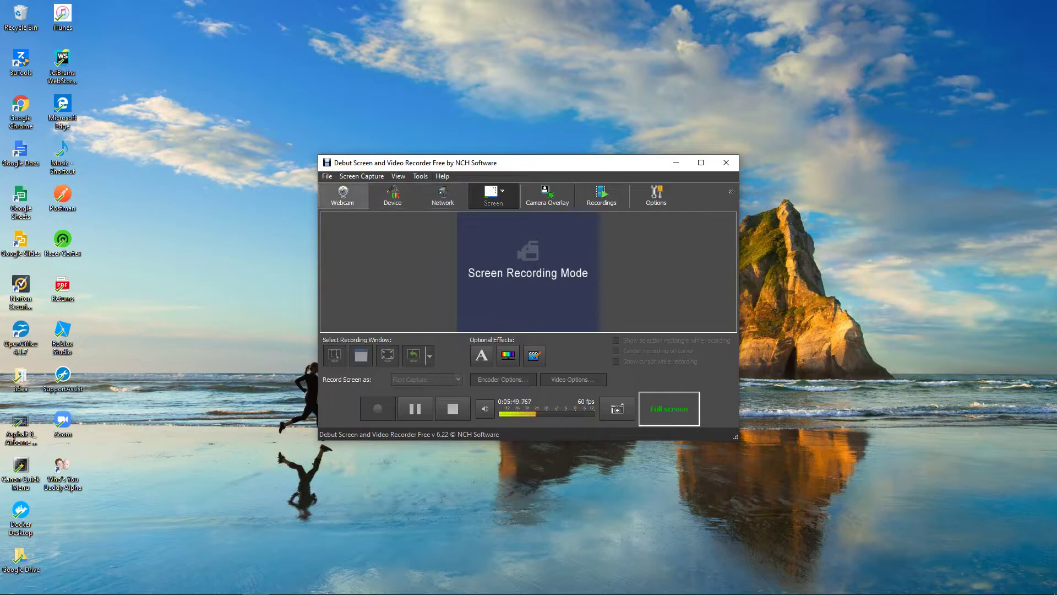
Set the recorder to show its preview at actual size
left_click(398, 176)
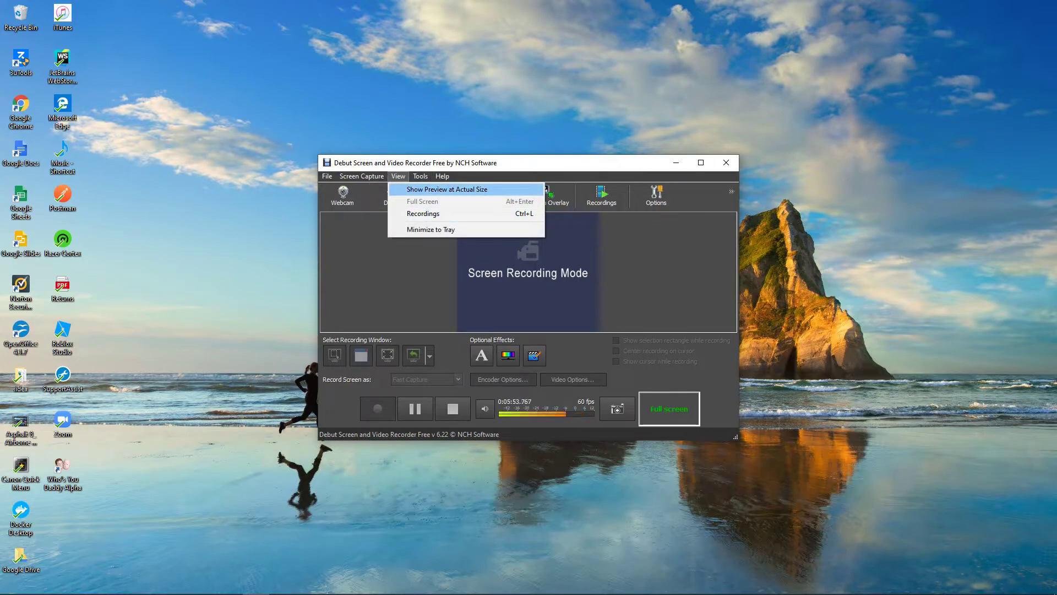
left_click(447, 189)
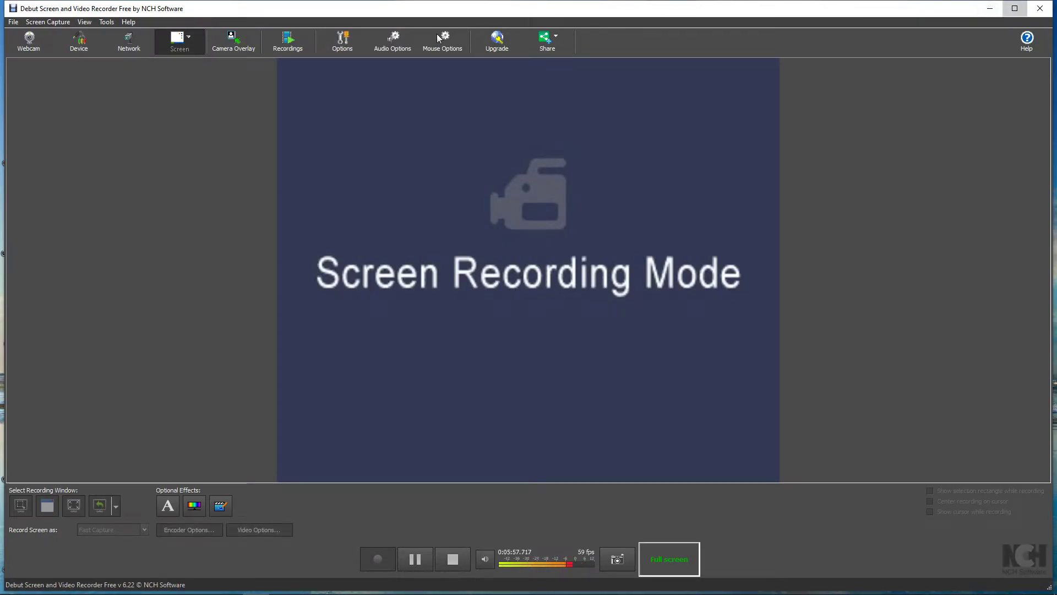
left_click(1015, 8)
key("super+Down")
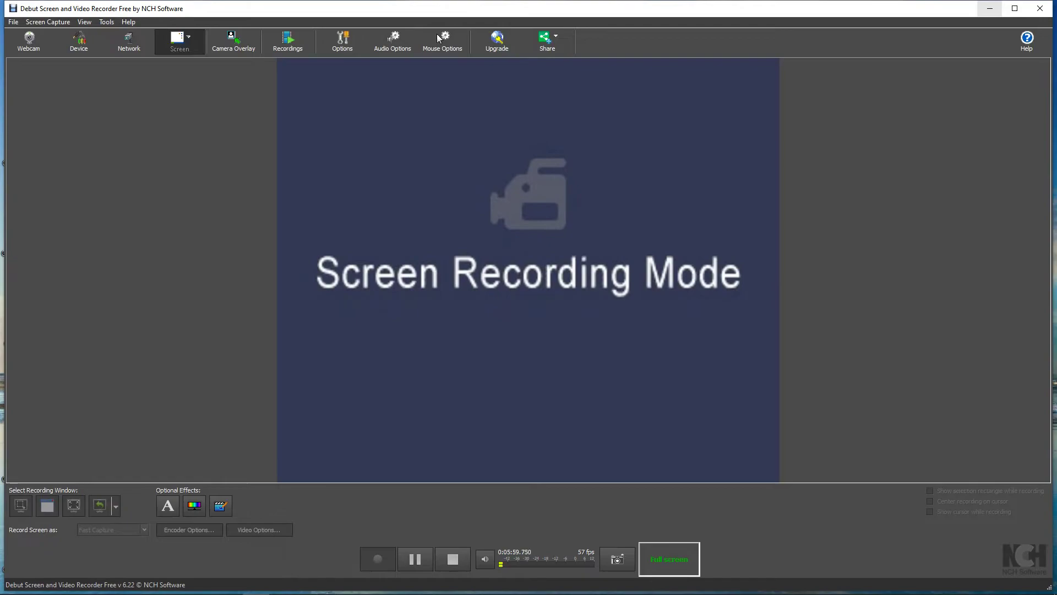
key("super+Down")
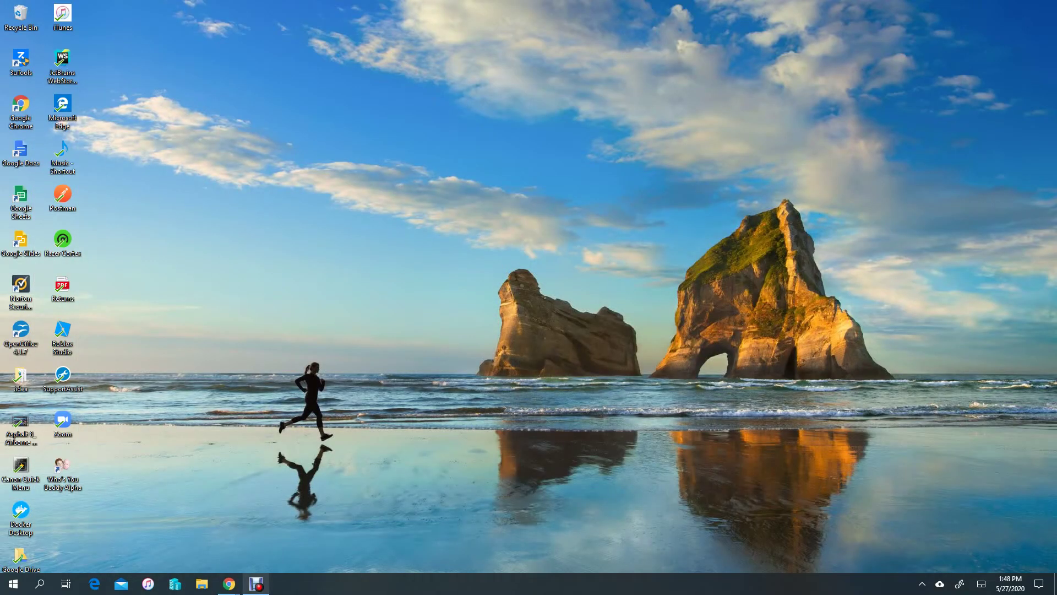
mouse_move(256, 584)
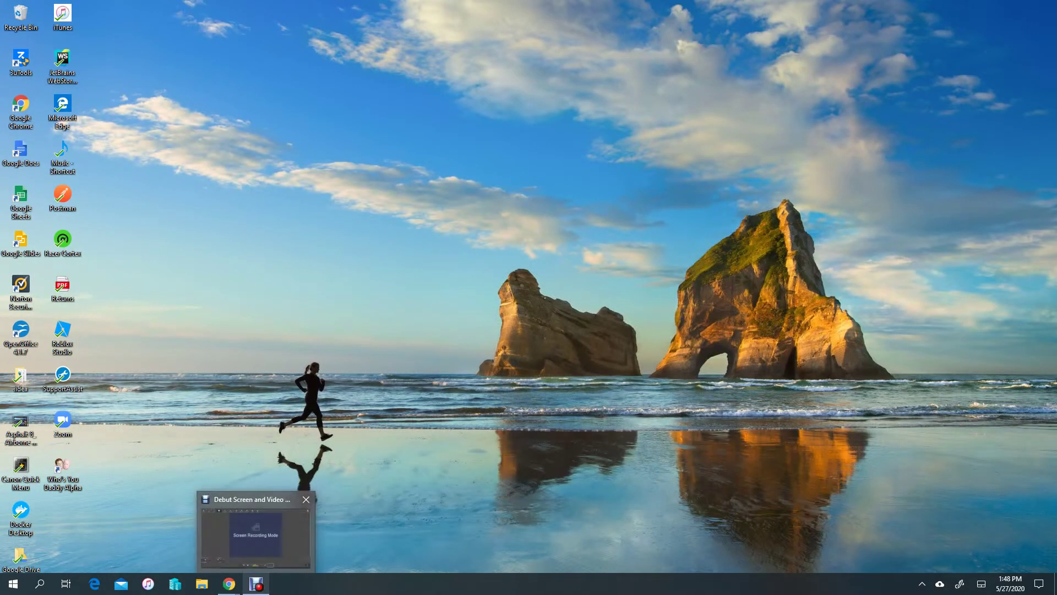
left_click(256, 529)
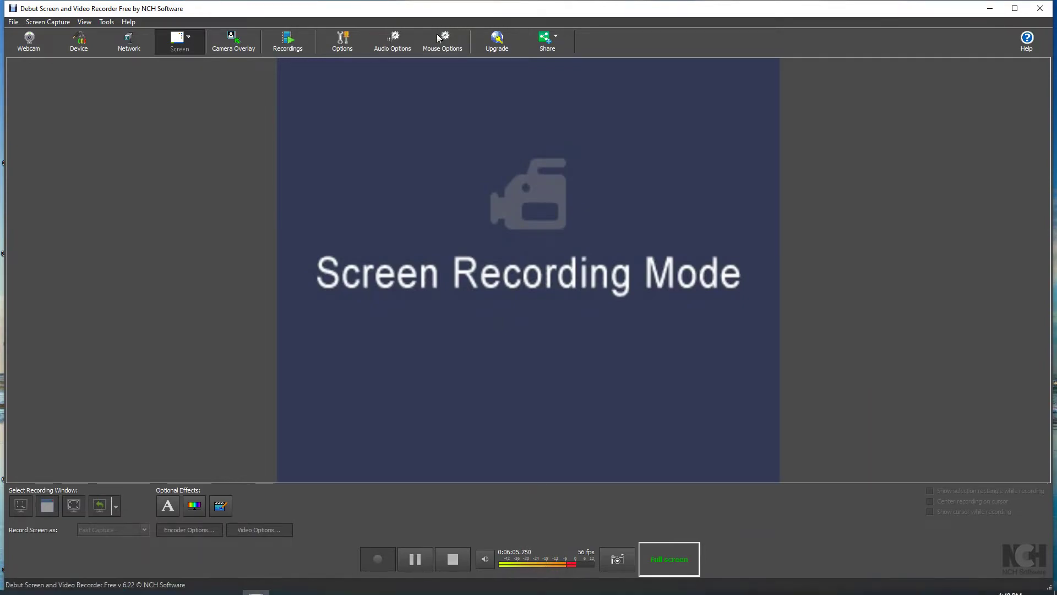
Shrink the Debut window from its top and right edges to uncover part of the desktop
left_click_drag(545, 1, 543, 217)
left_click_drag(1051, 333, 685, 359)
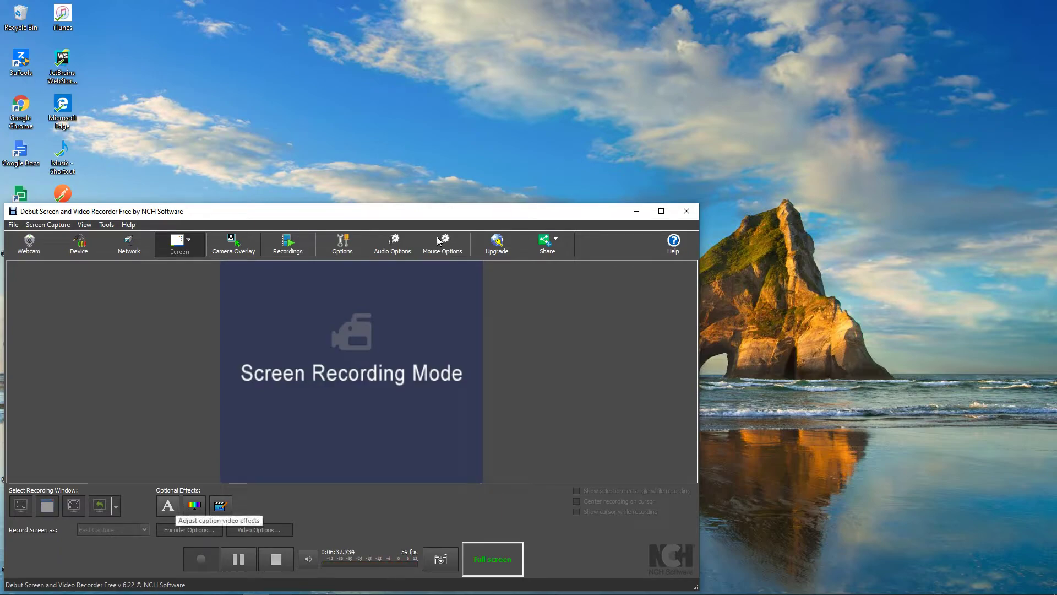
Add a text caption to the recording reading "How to record your screen on windows 10 computer"
left_click(167, 505)
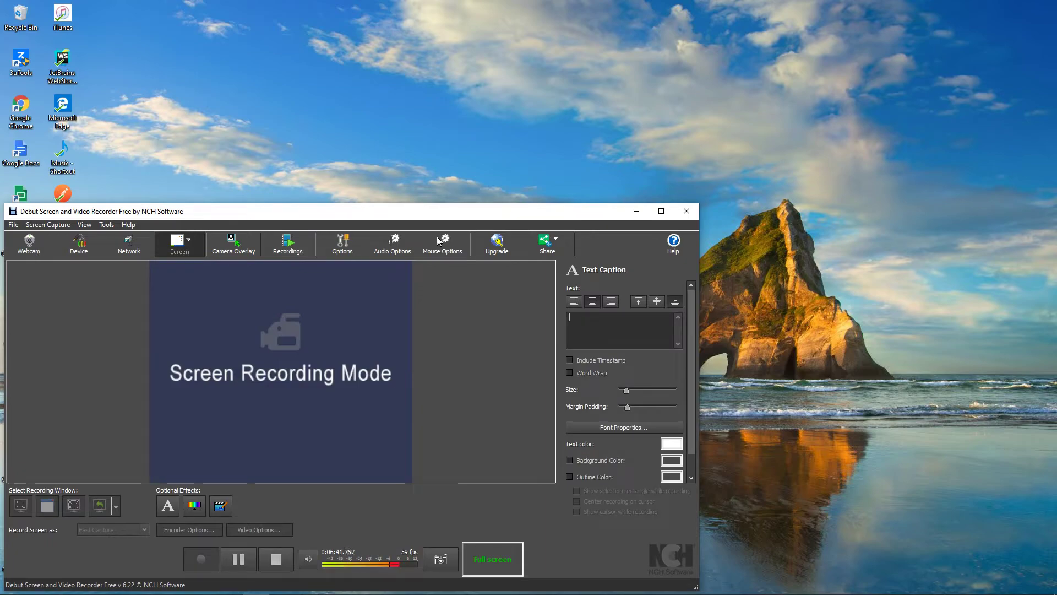
type("How t")
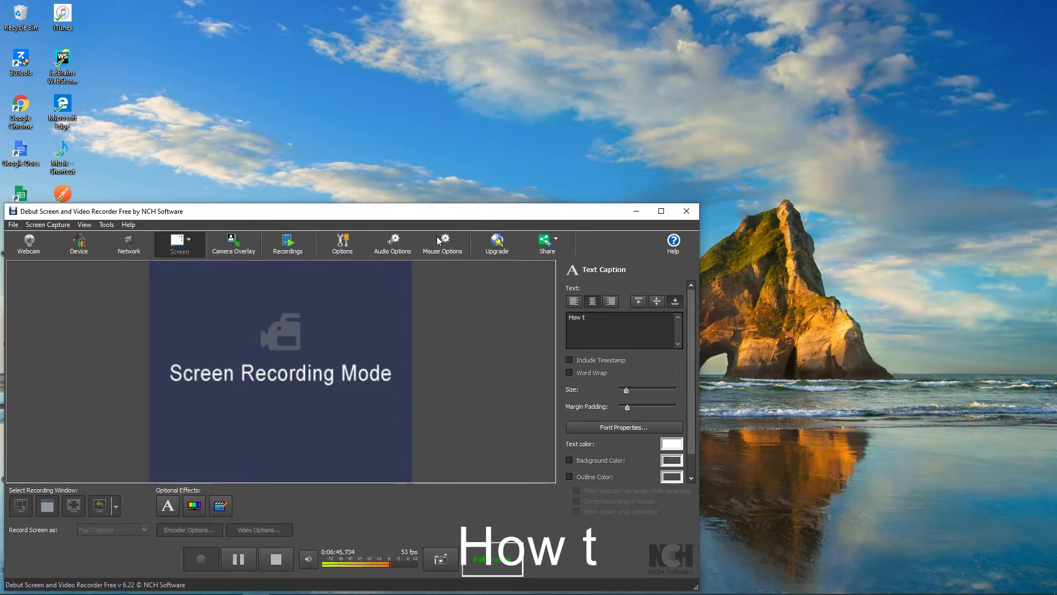
type("o reco")
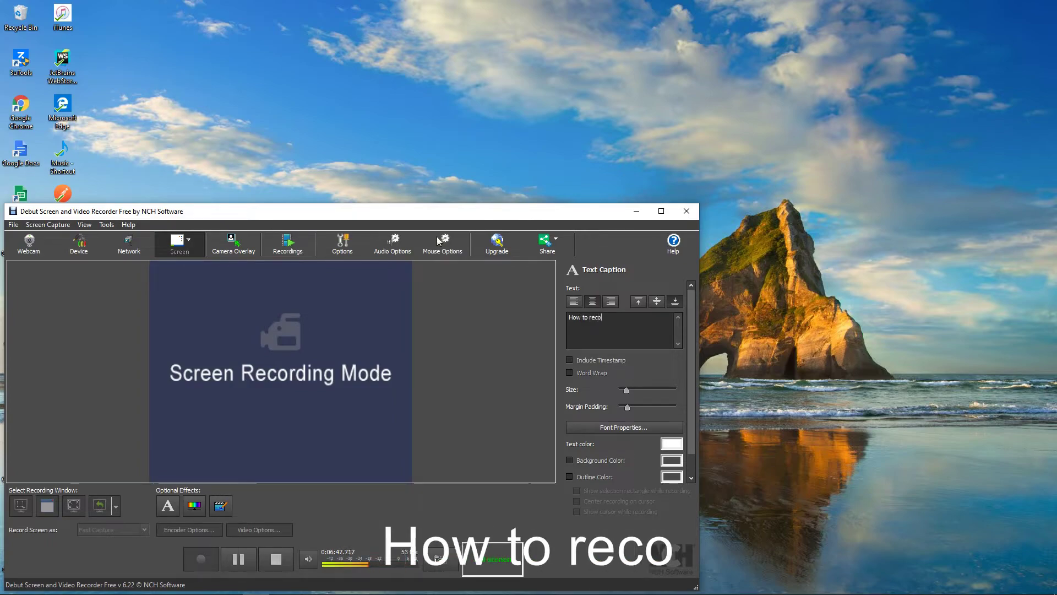
type("rd yo")
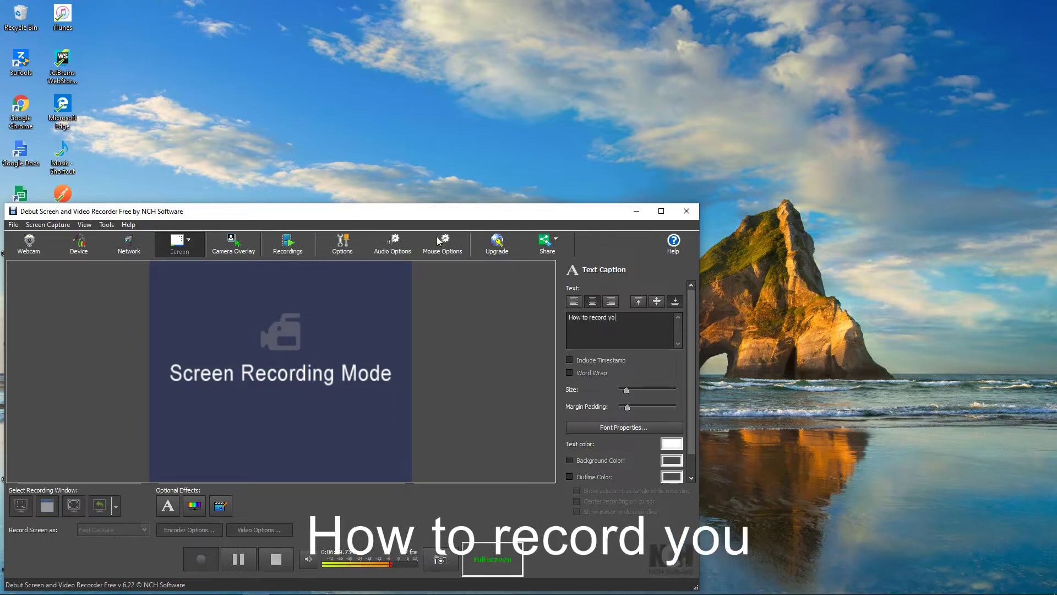
type("ur scree")
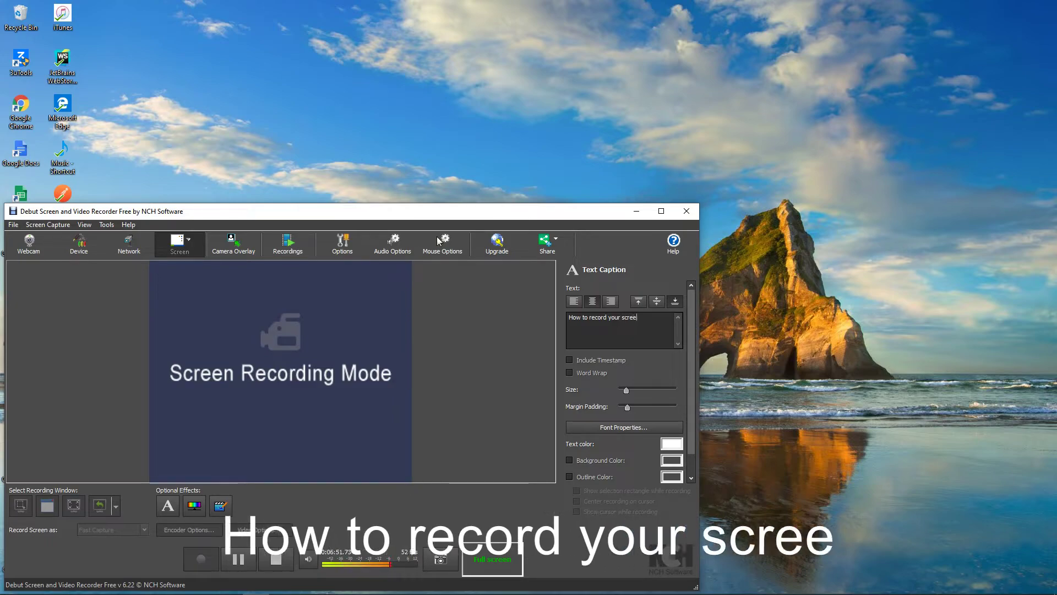
type("n on w")
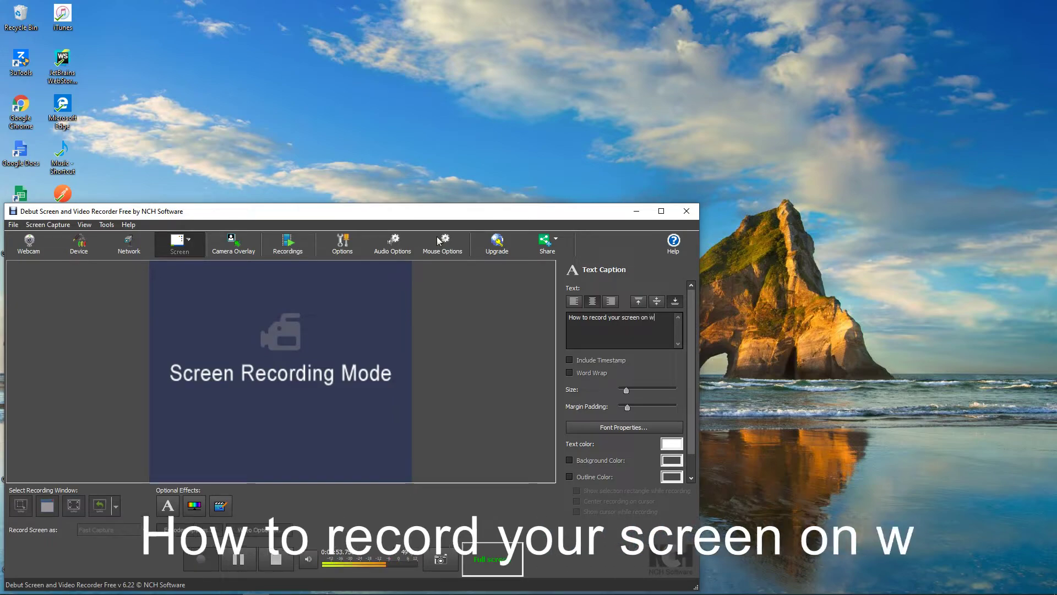
type("indows")
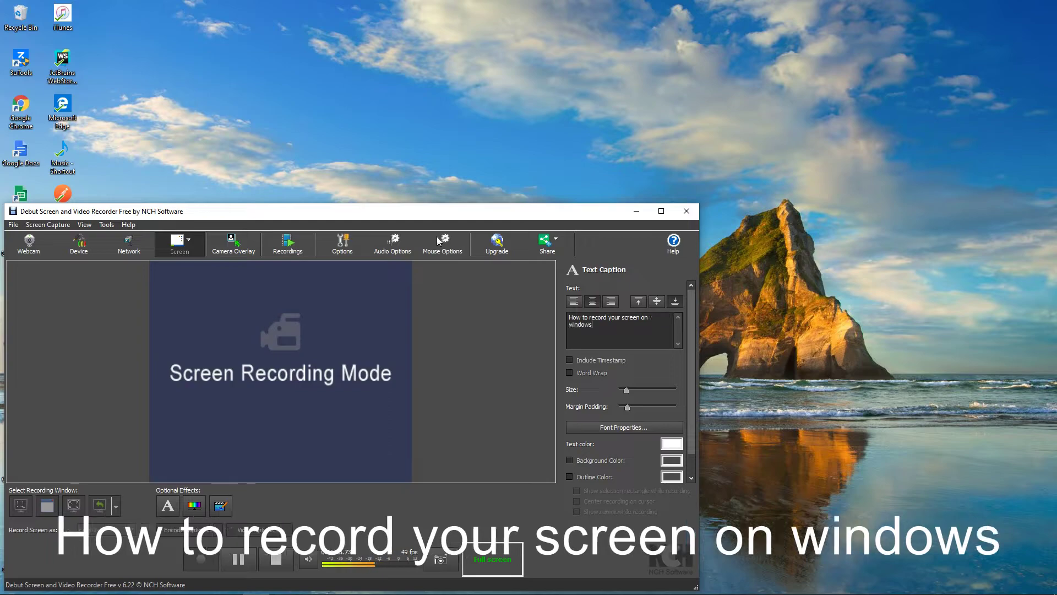
type(" 10 computers")
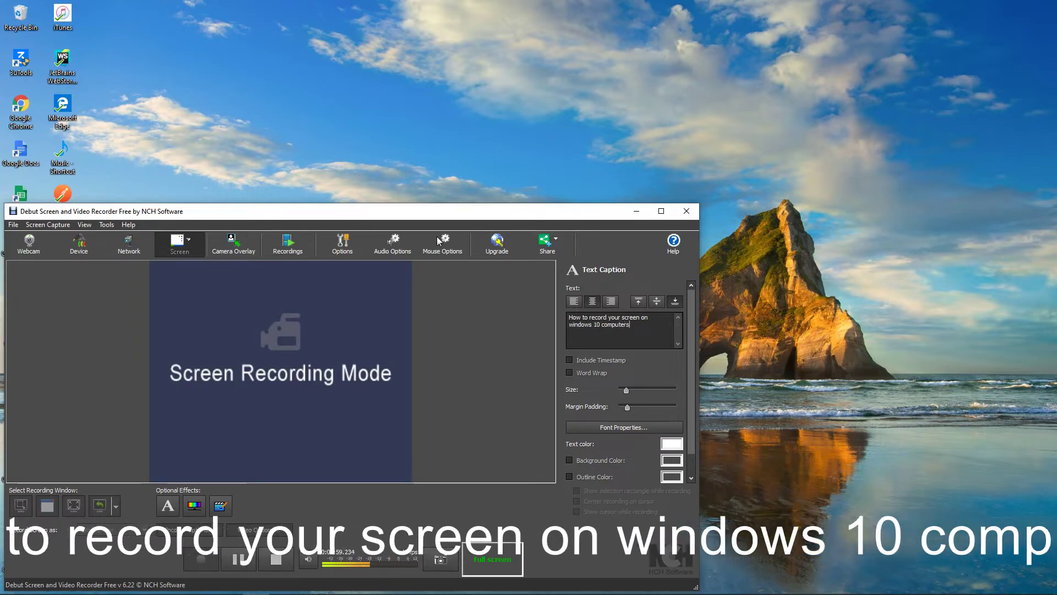
key("BackSpace")
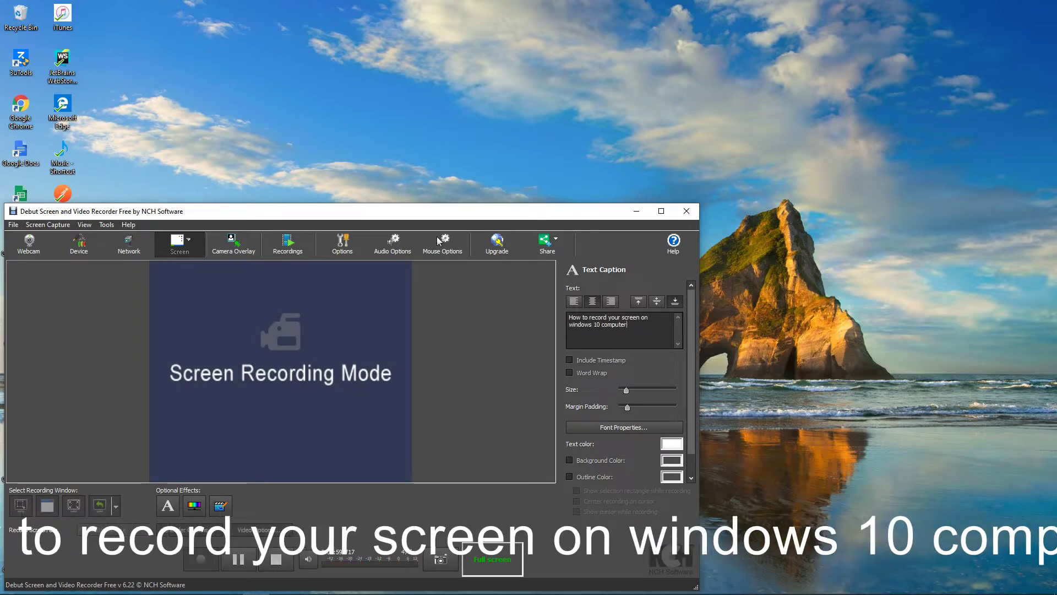
Lower the text caption's margin padding slightly and close the caption settings
mouse_move(626, 390)
left_mouse_down()
mouse_move(652, 390)
mouse_move(618, 389)
mouse_move(635, 408)
mouse_move(622, 407)
left_mouse_up()
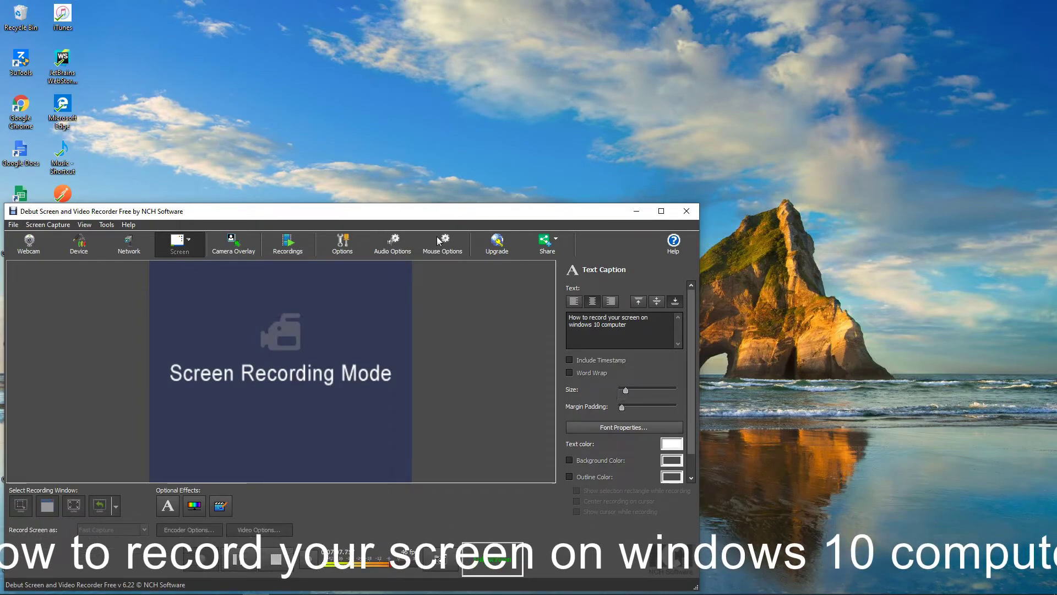
scroll(624, 407, "down", 1)
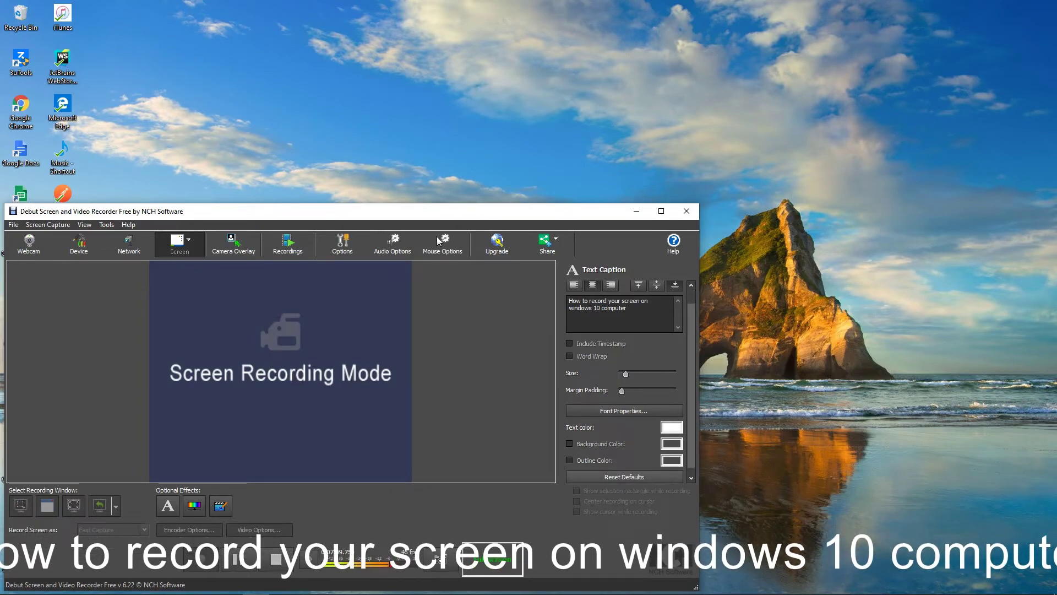
scroll(623, 379, "up", 1)
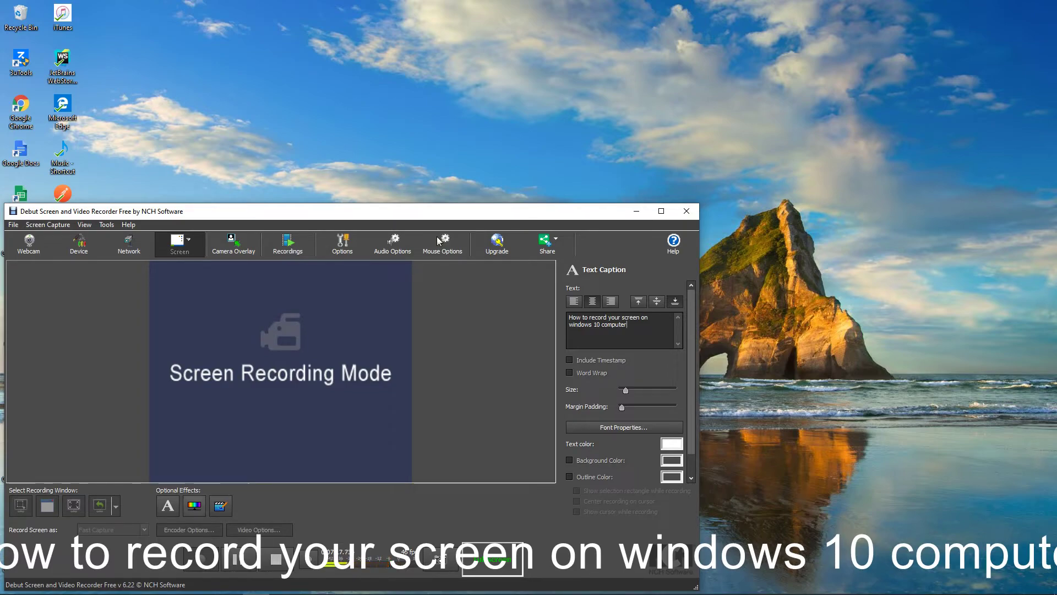
left_click(167, 505)
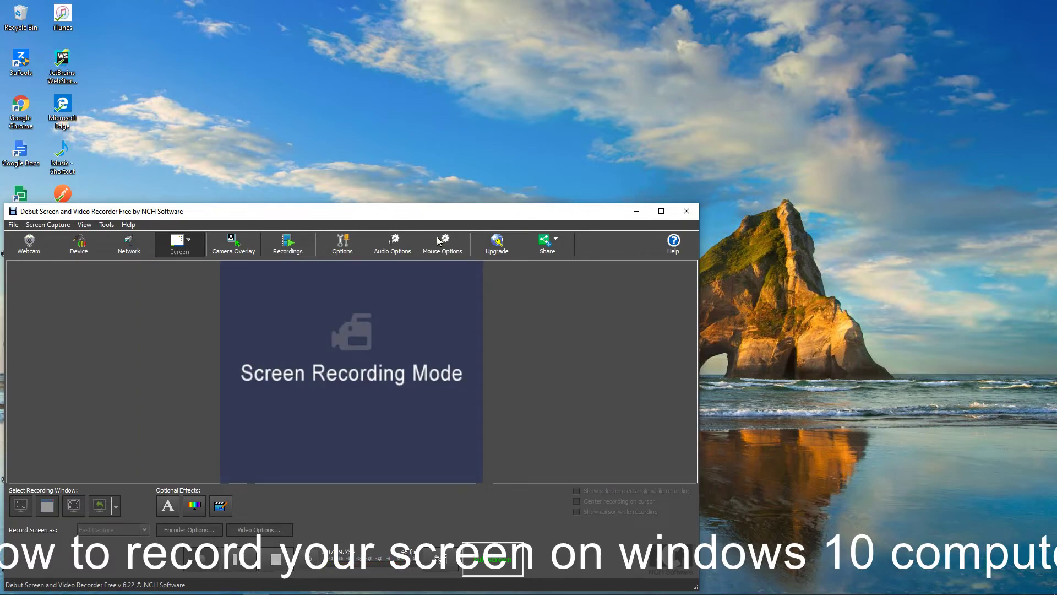
Open the Color and Video Effects settings and look over the slider, filter and flip options
left_click(194, 505)
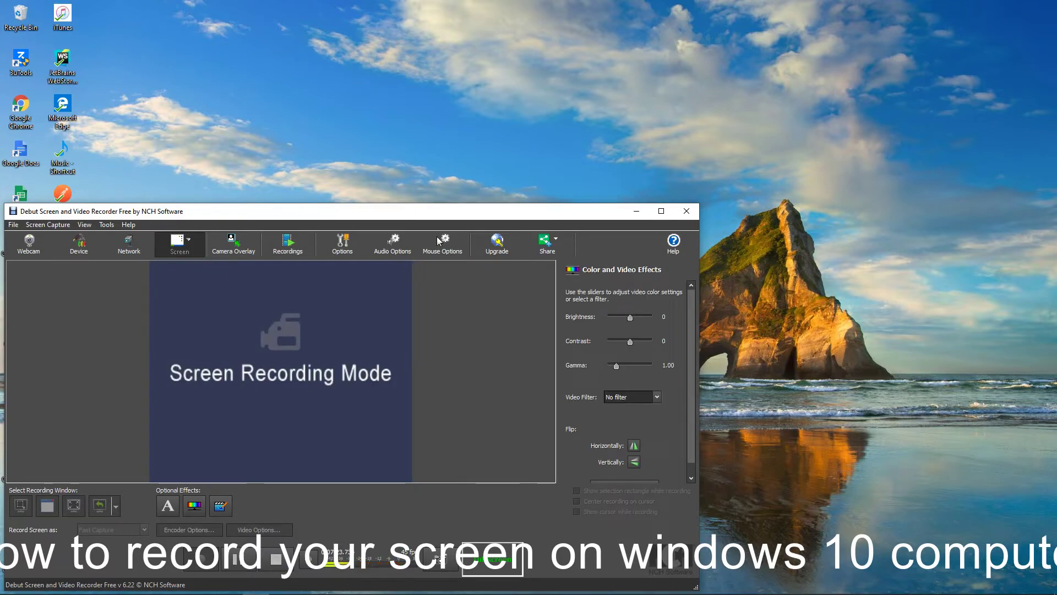
scroll(626, 381, "down", 1)
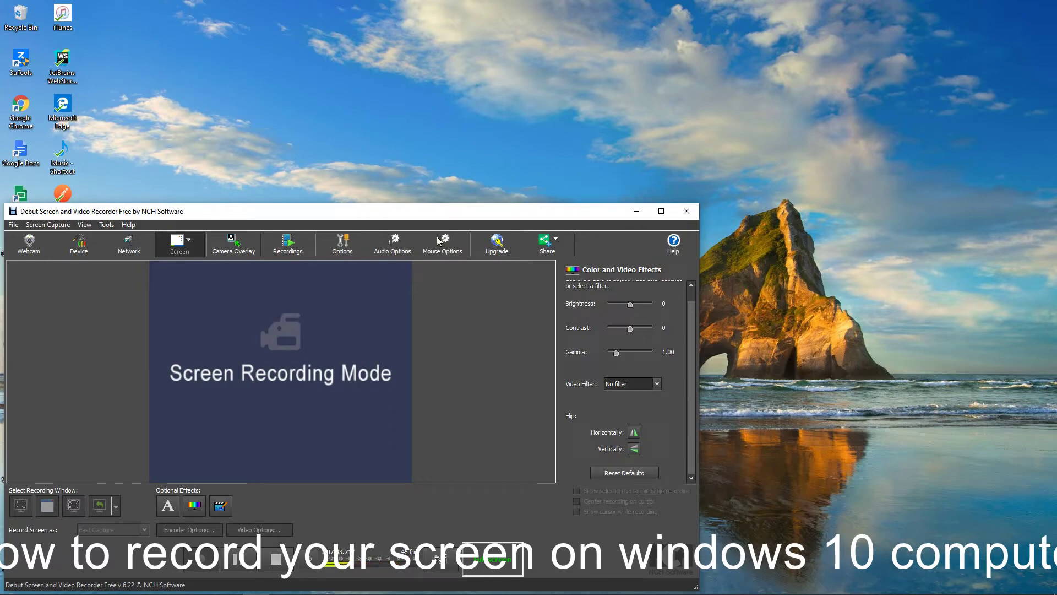
key("alt")
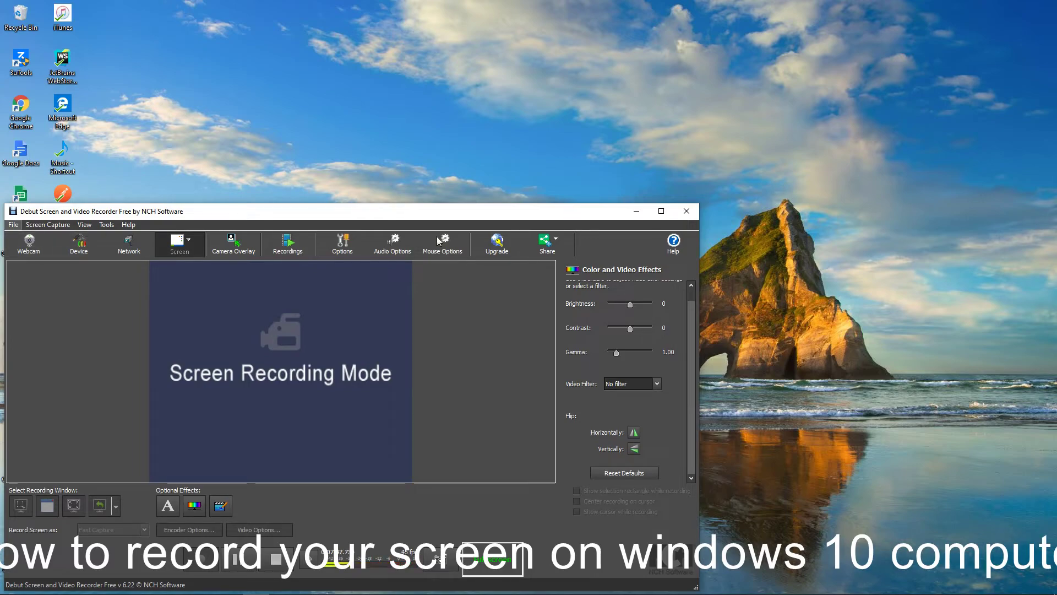
key("Down")
key("Down")
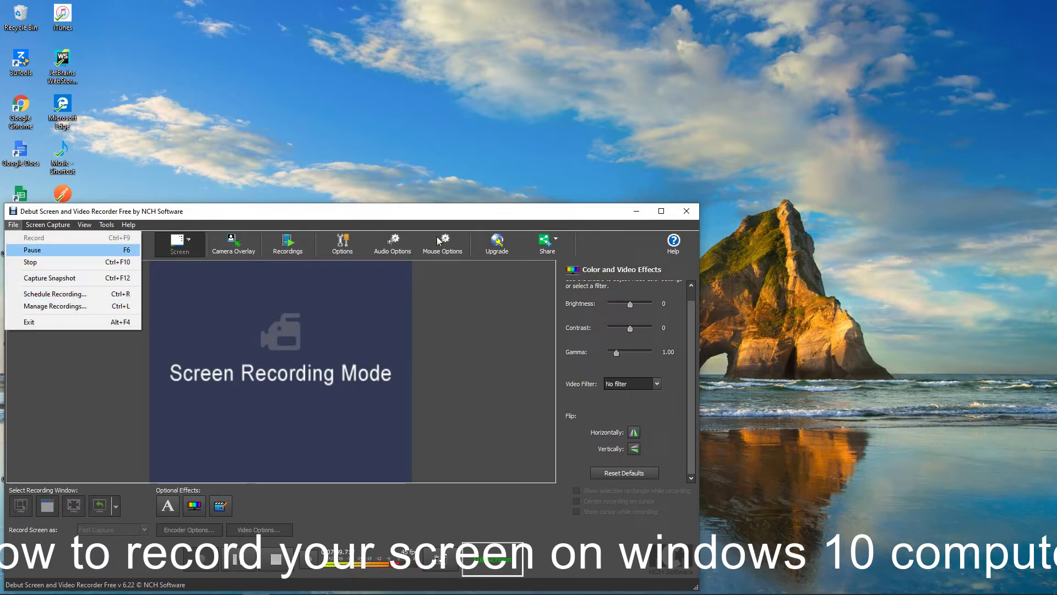
key("Down")
key("Down")
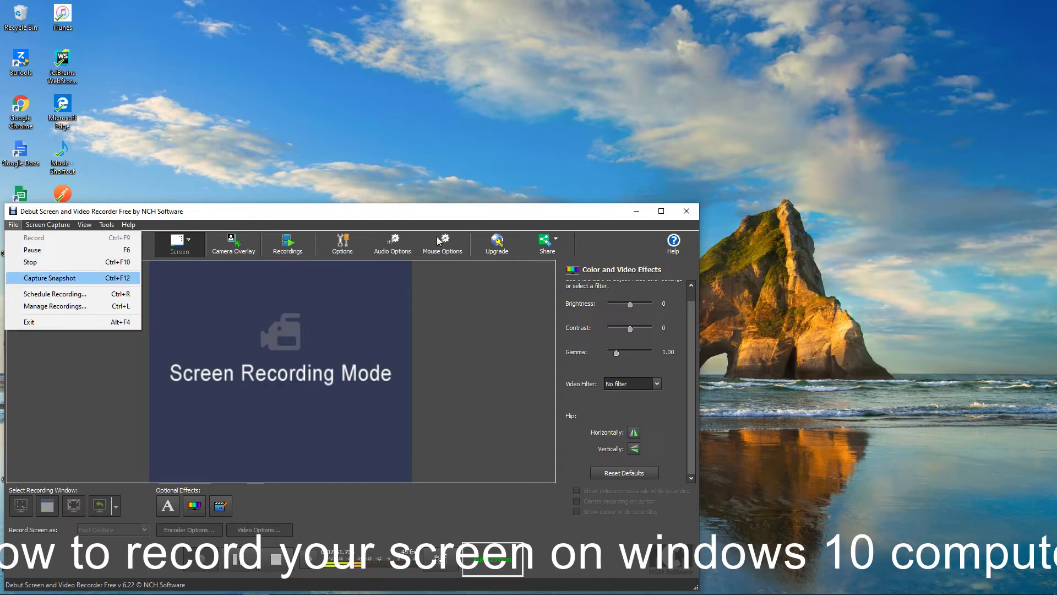
key("Down")
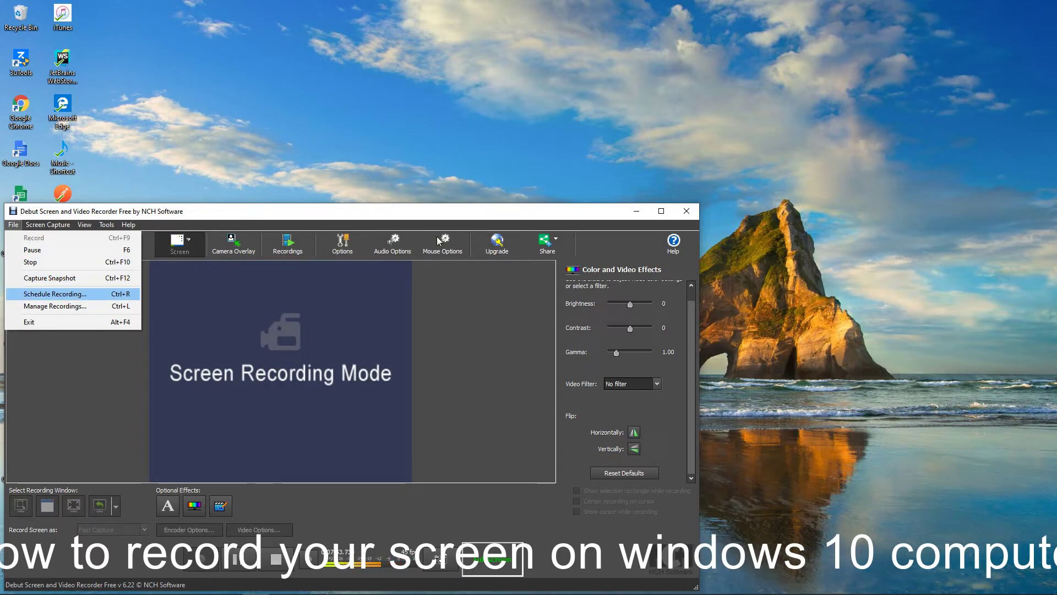
key("Escape")
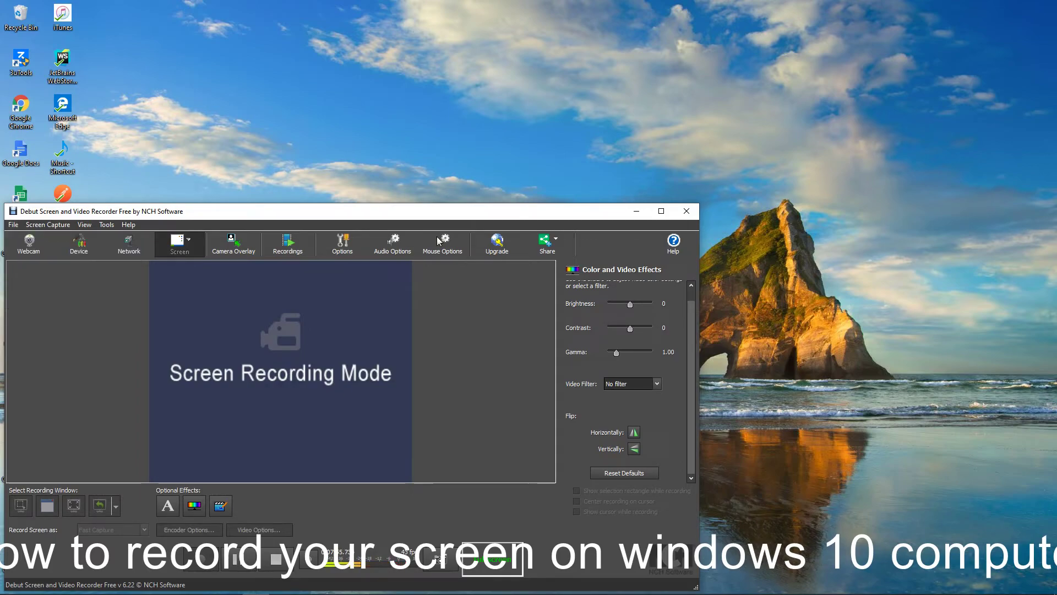
key("alt+Right")
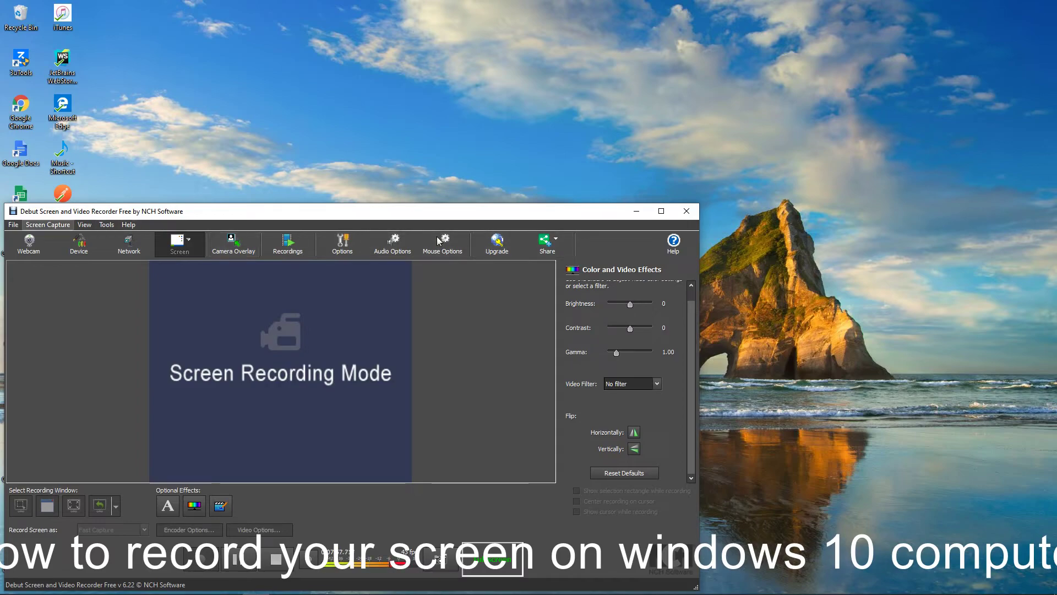
key("Down")
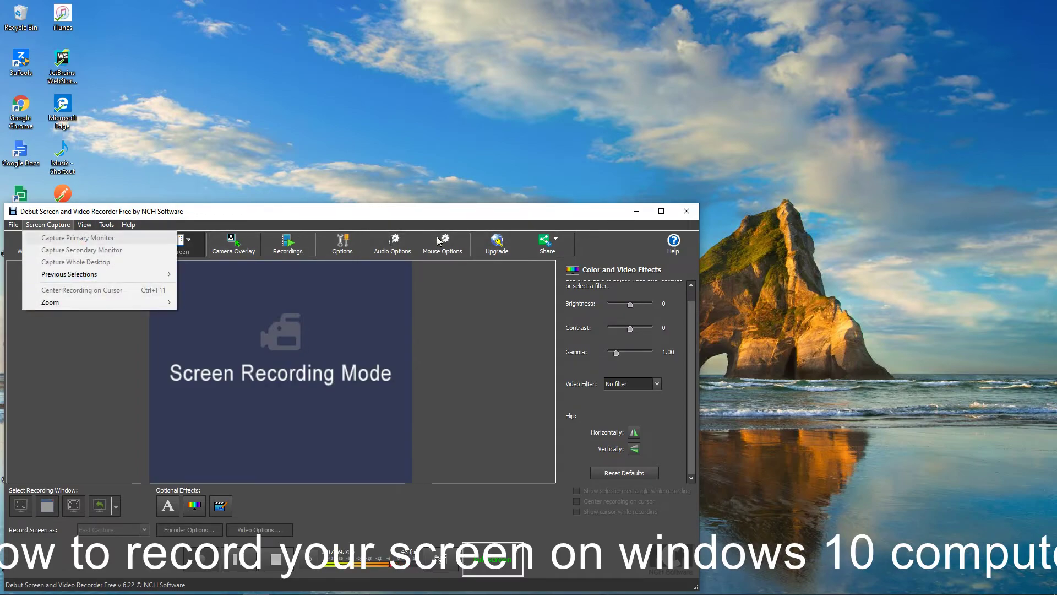
key("Escape")
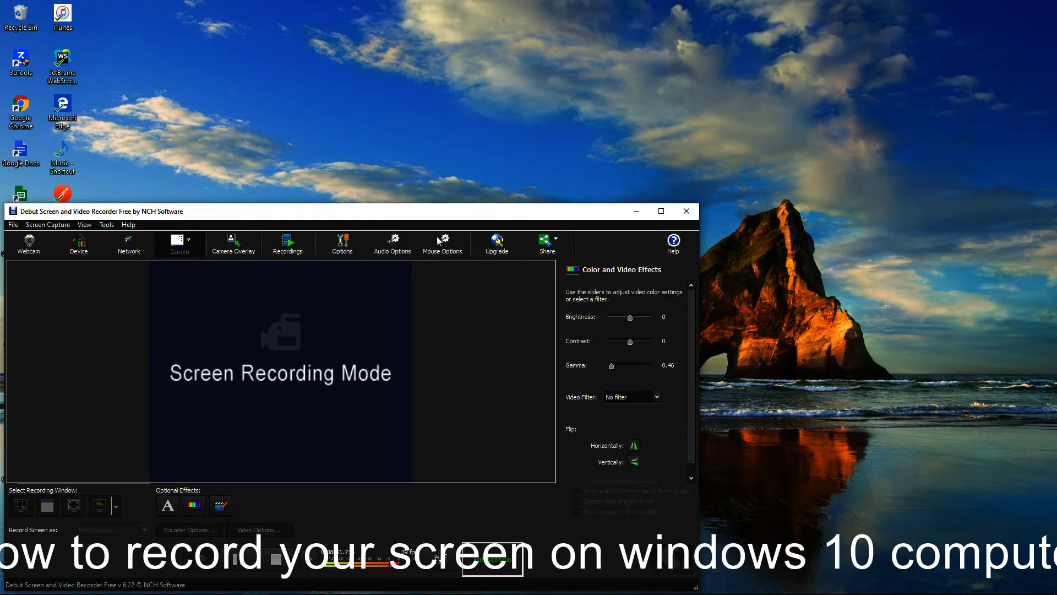
Reset the color and video effects to their defaults
scroll(625, 380, "down", 1)
left_click(624, 473)
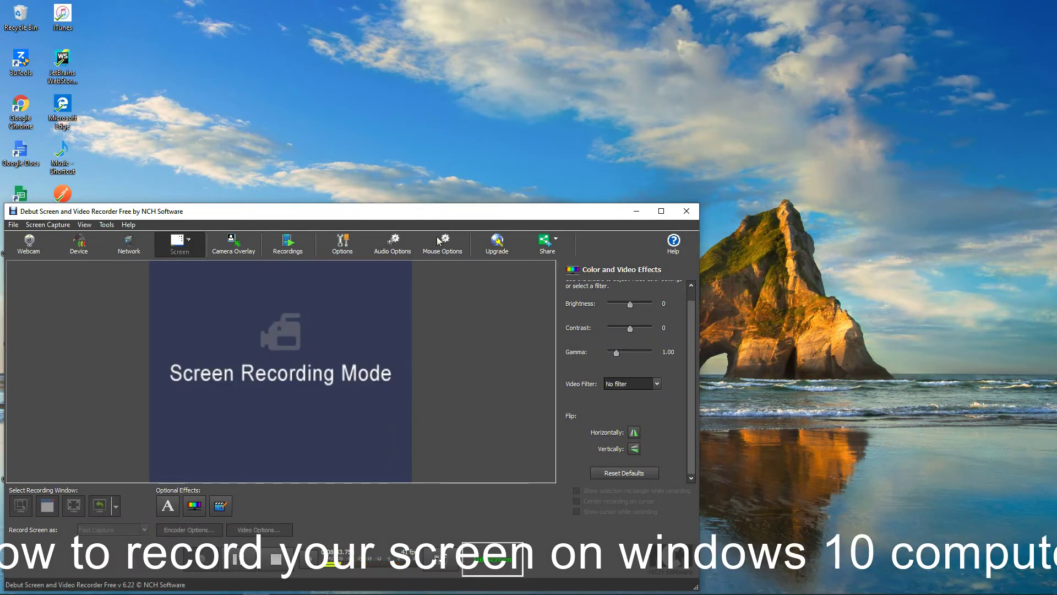
left_click_drag(616, 353, 609, 353)
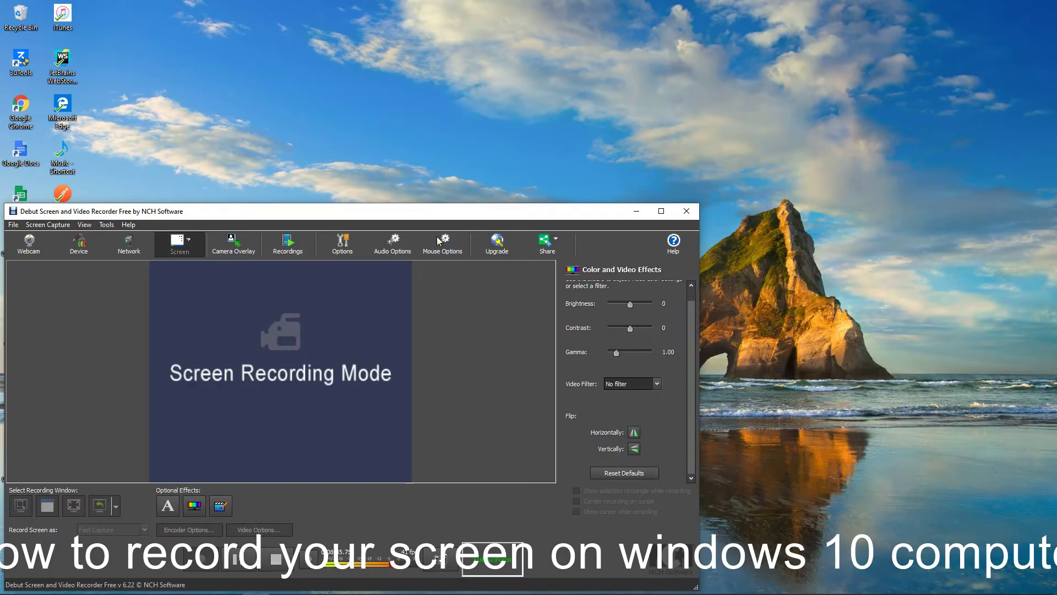